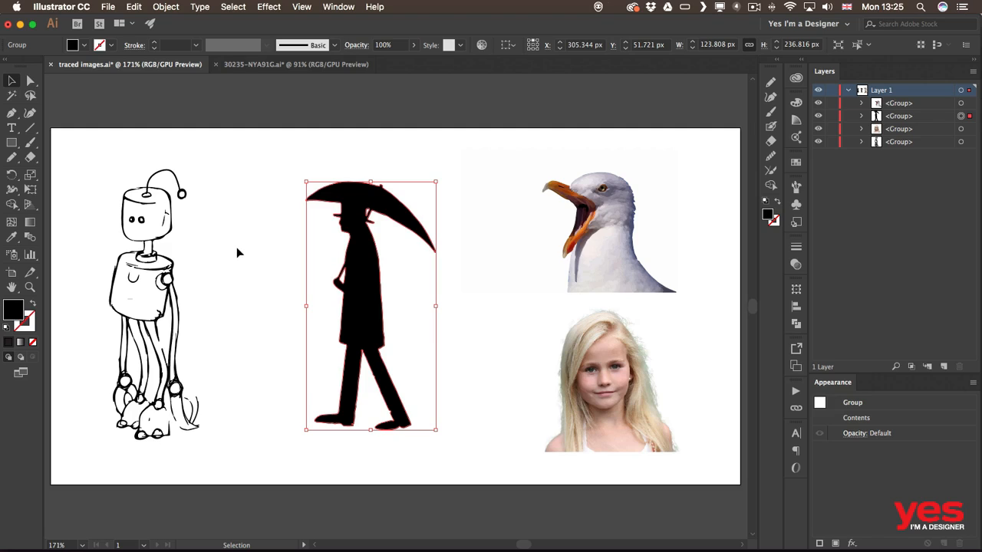
Step: Change the umbrella-man fill from black to magenta (C 3.92, M 96.86, Y 0, K 0) using CMYK sliders
click(84, 46)
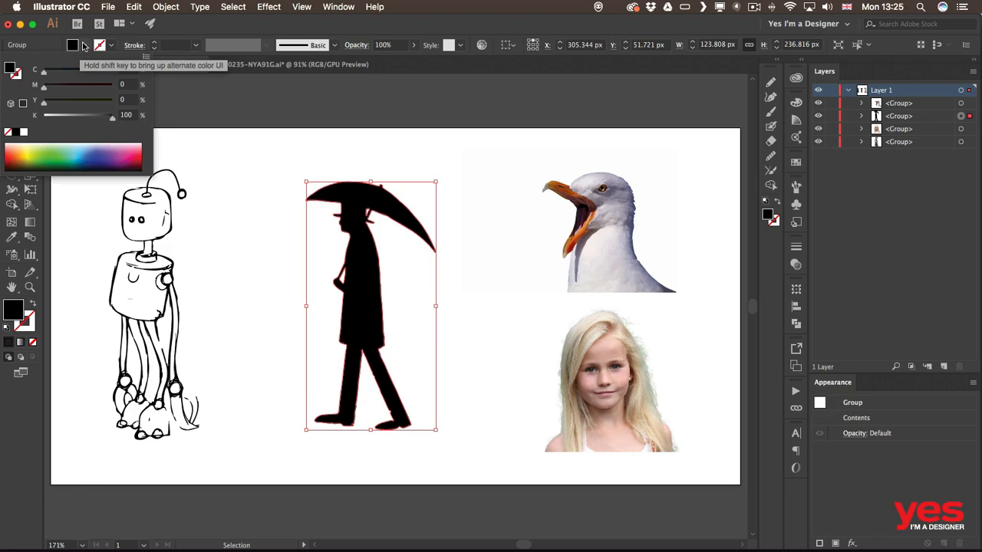
key(shift)
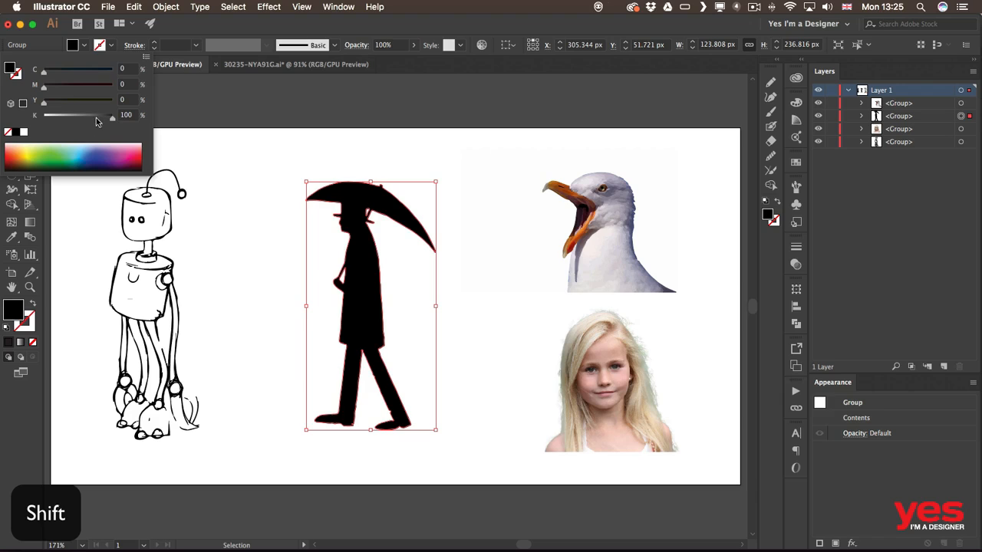
click(78, 151)
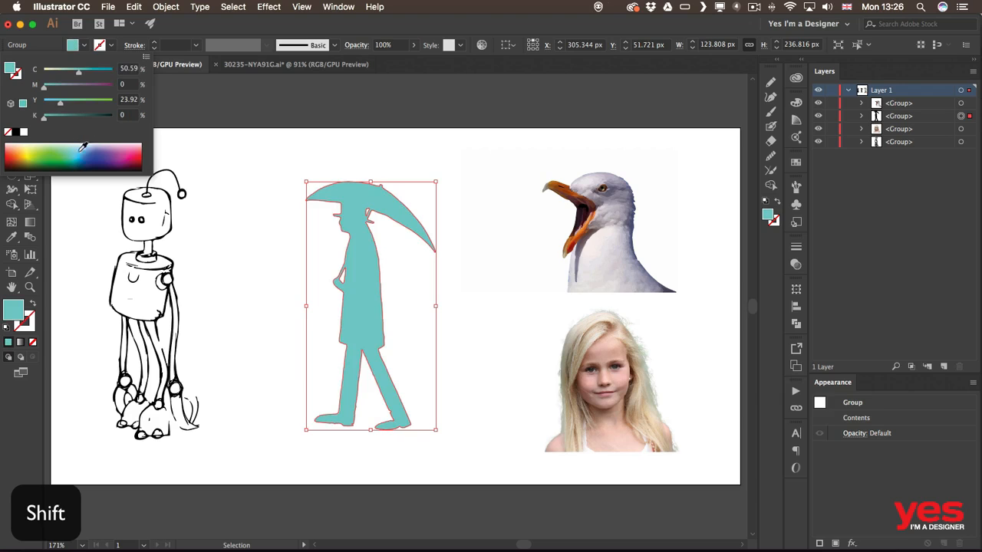
click(97, 154)
click(46, 153)
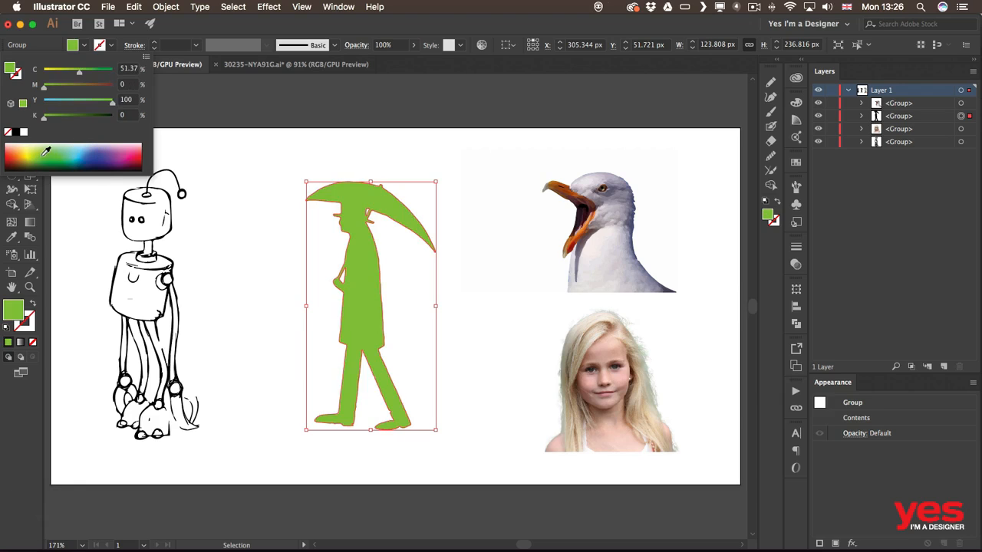
click(55, 157)
click(132, 155)
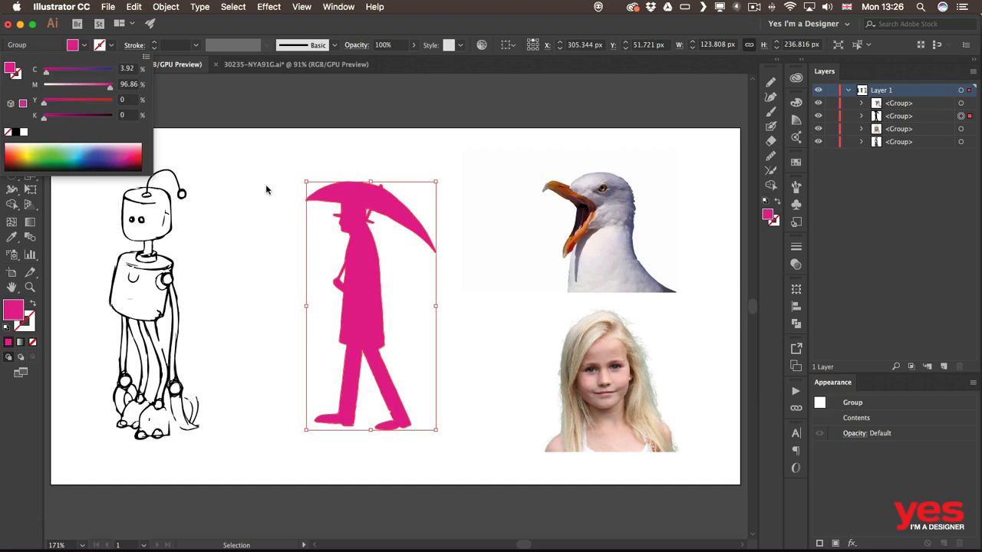
key(Escape)
Step: Zoom to 800% and pan to the magenta figure's head and umbrella
key(a)
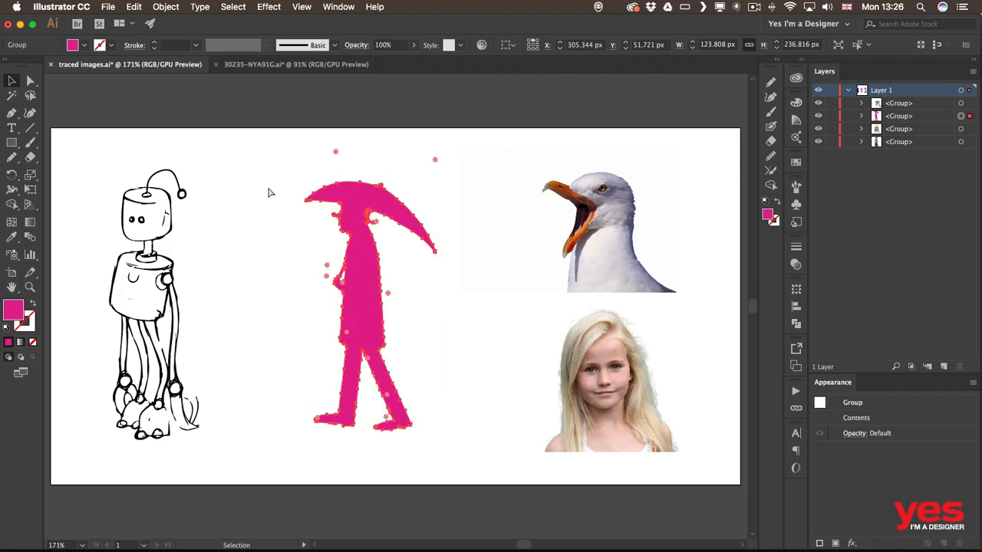
key(super+equal)
key(super+equal)
key(super+equal)
key(space)
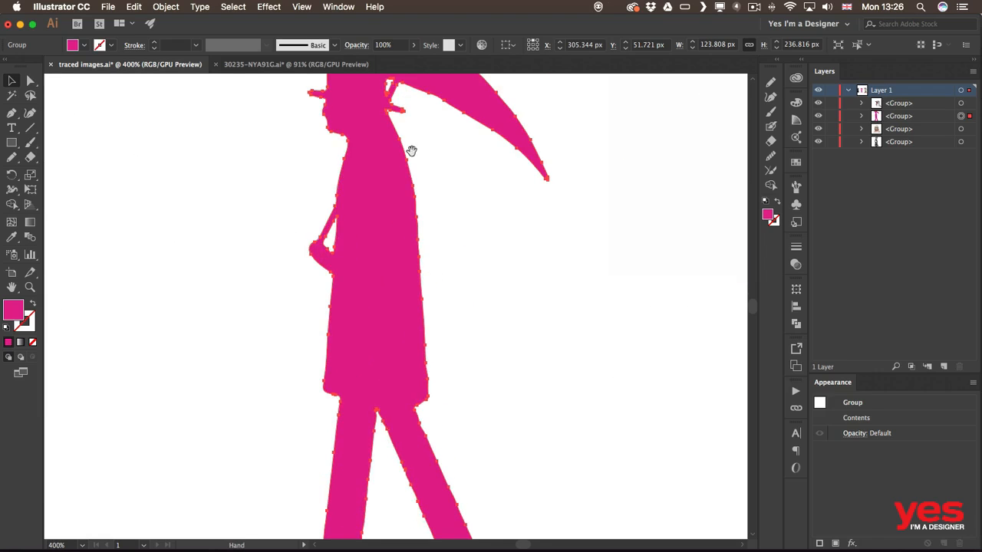
drag(411, 151, 416, 256)
key(super+equal)
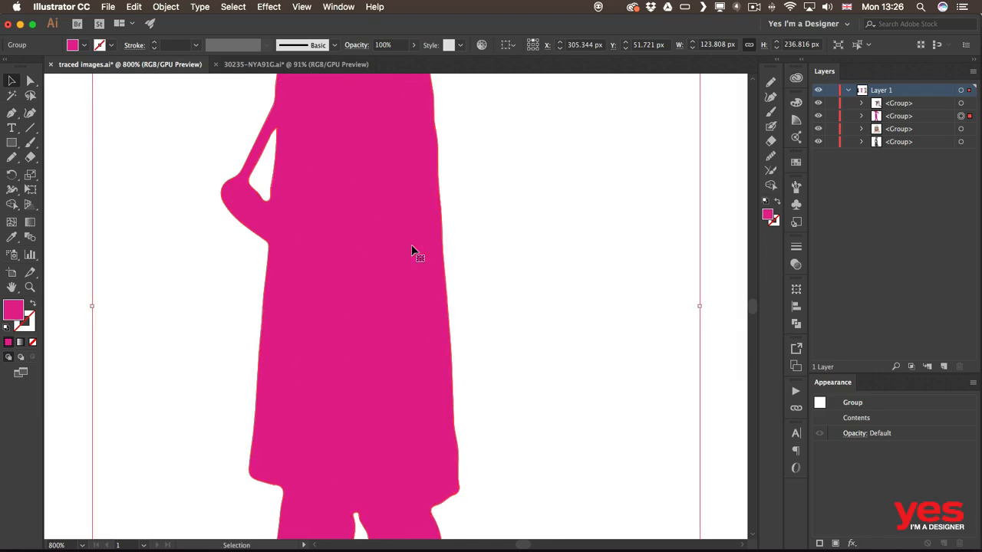
key(space)
drag(329, 147, 338, 390)
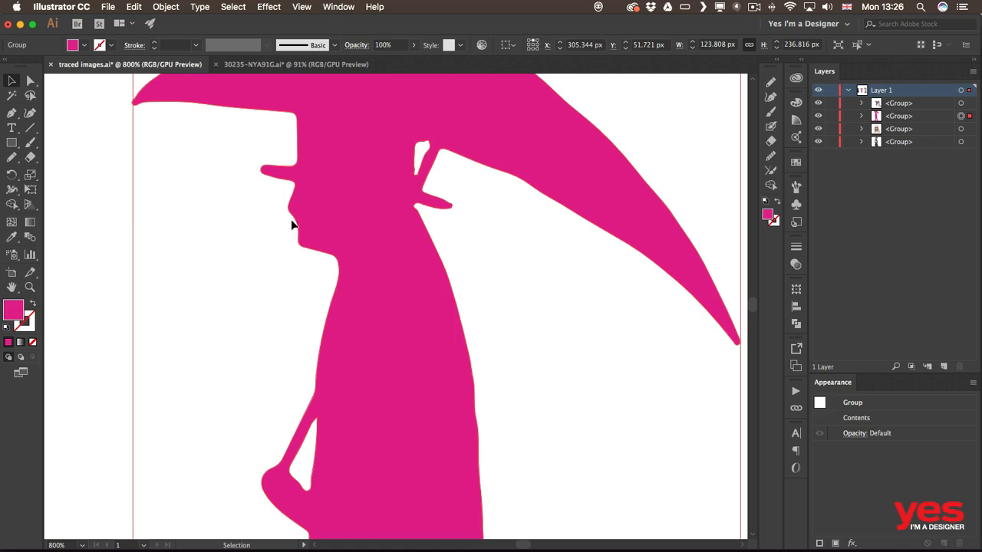
Step: Zoom to 1200%, convert the face-profile anchor to a corner point and drag it up-left
key(a)
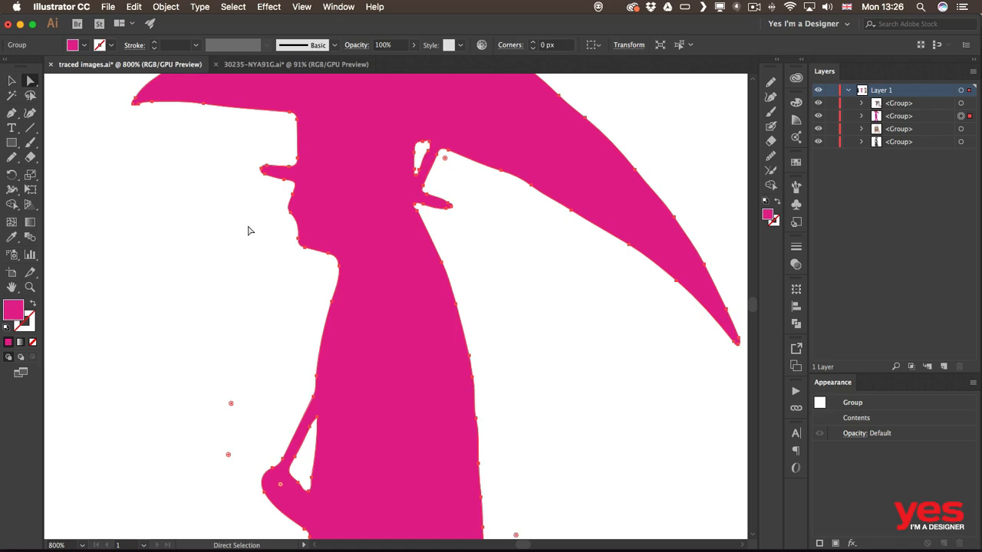
scroll(258, 219, up, 1)
drag(258, 219, 296, 287)
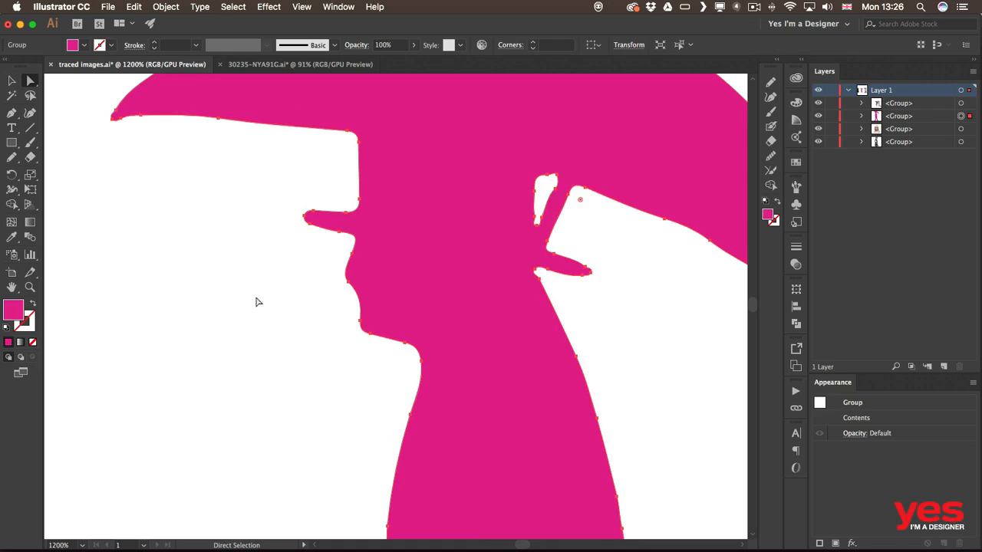
click(347, 282)
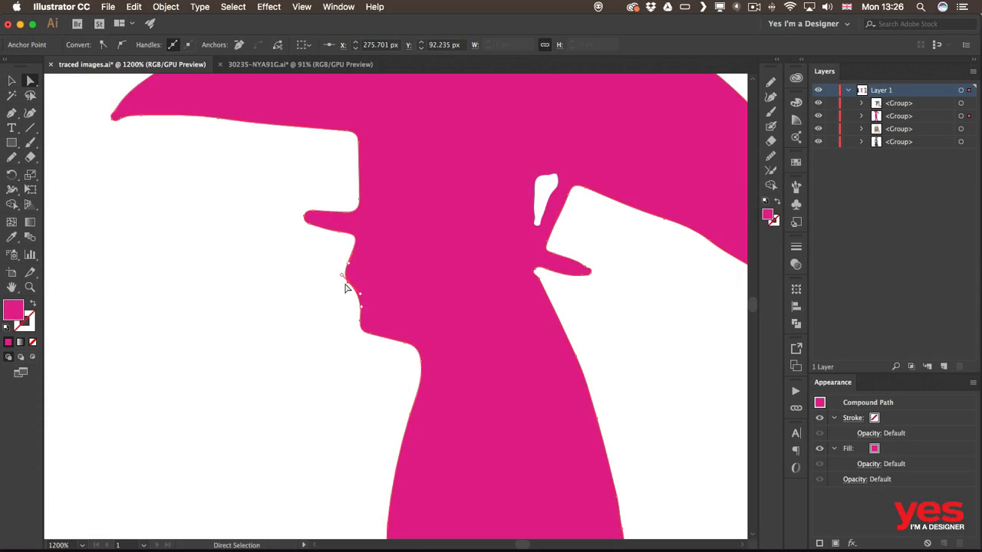
click(102, 46)
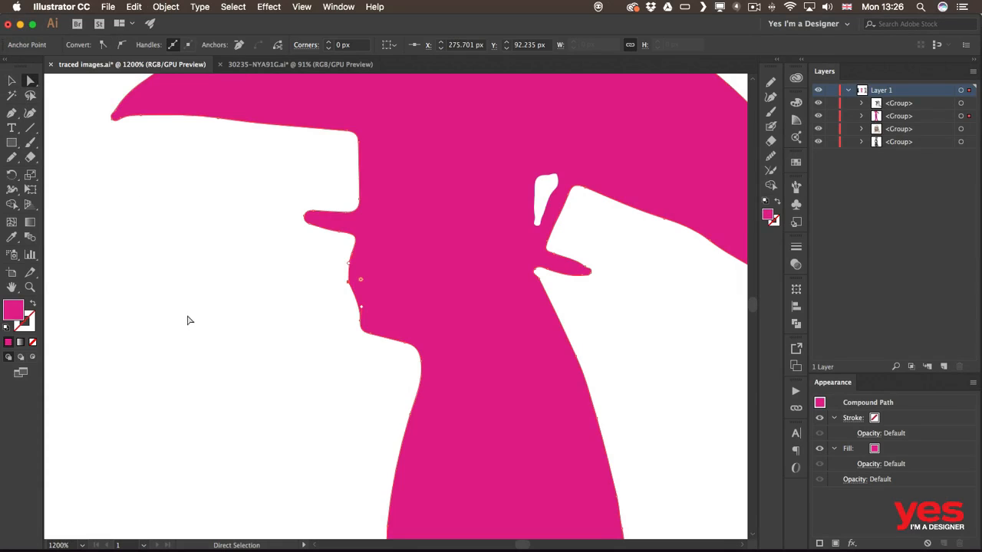
drag(348, 289, 341, 278)
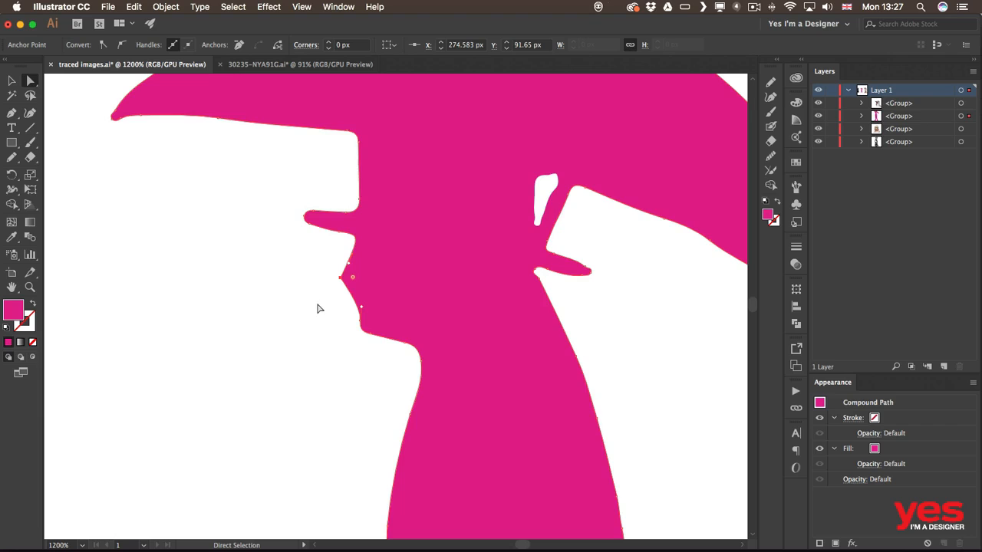
key(plus)
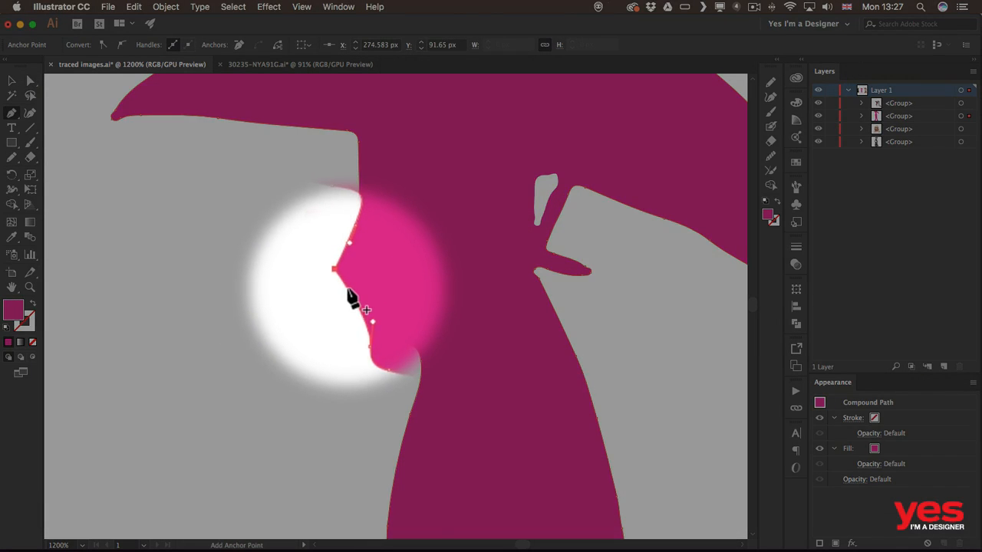
Step: Nudge the face-profile points so a sharp pointed lip juts out below the nose
key(p)
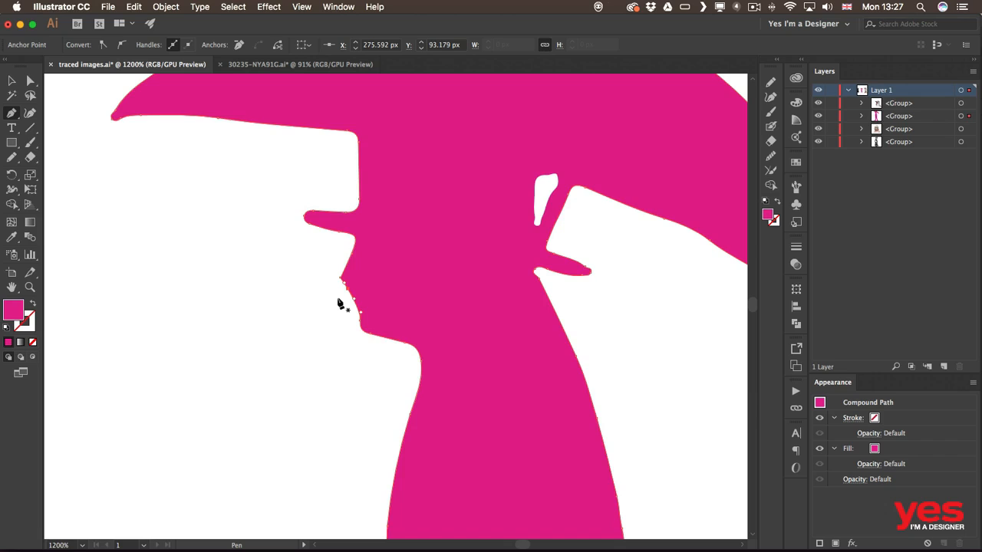
key(alt)
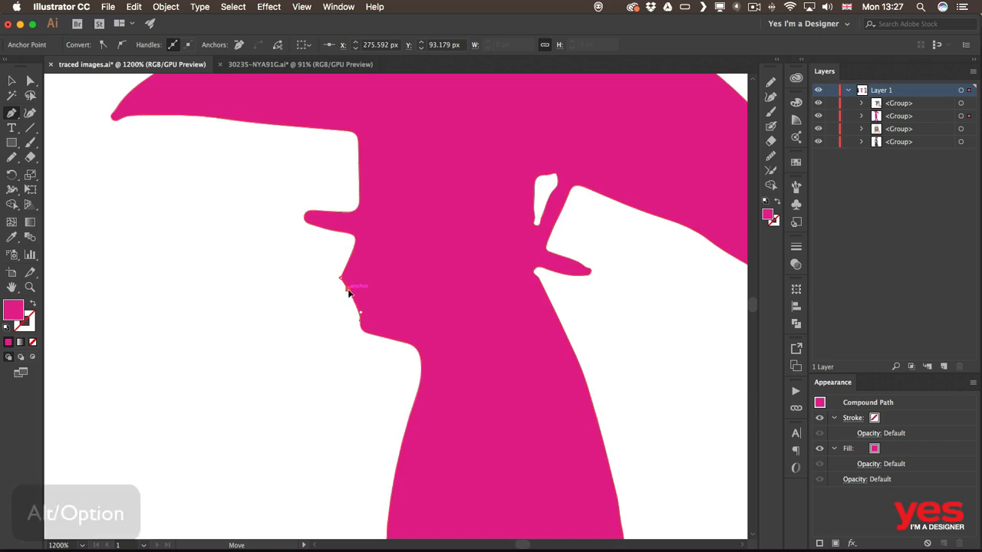
key(a)
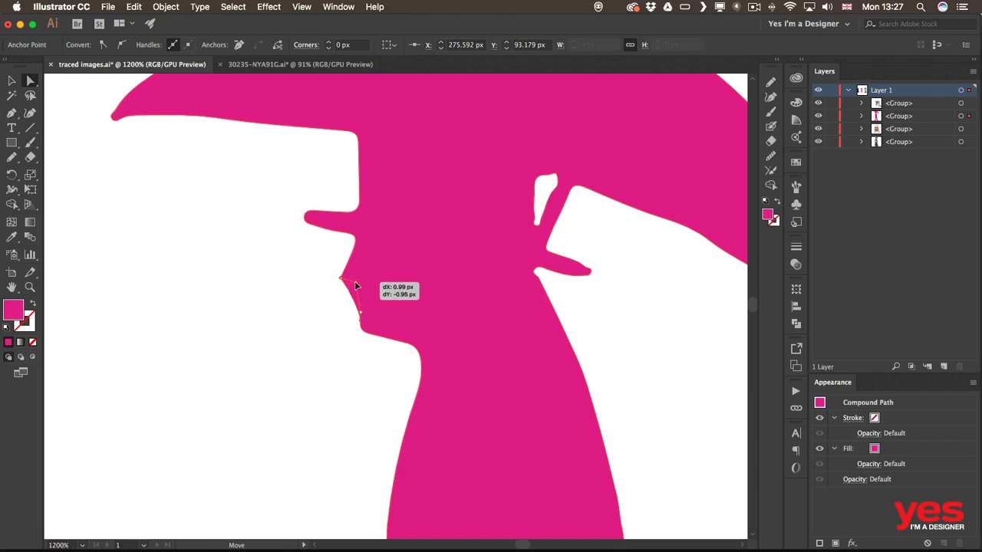
drag(348, 287, 352, 288)
click(303, 331)
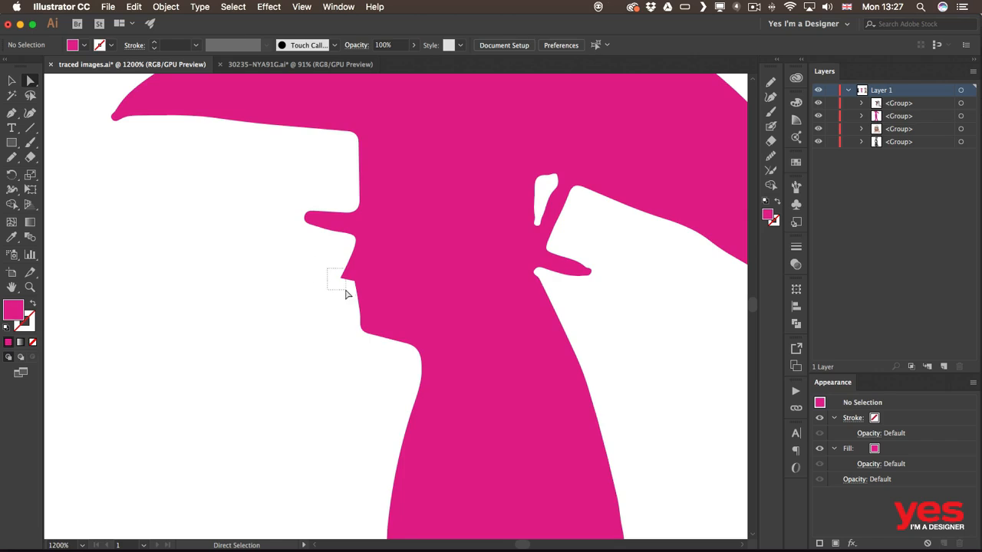
drag(342, 279, 335, 280)
Step: Smooth the edges of the small white ear cutout with the Smooth tool and lasso its anchors
click(244, 371)
scroll(563, 197, right, 10)
scroll(563, 197, up, 3)
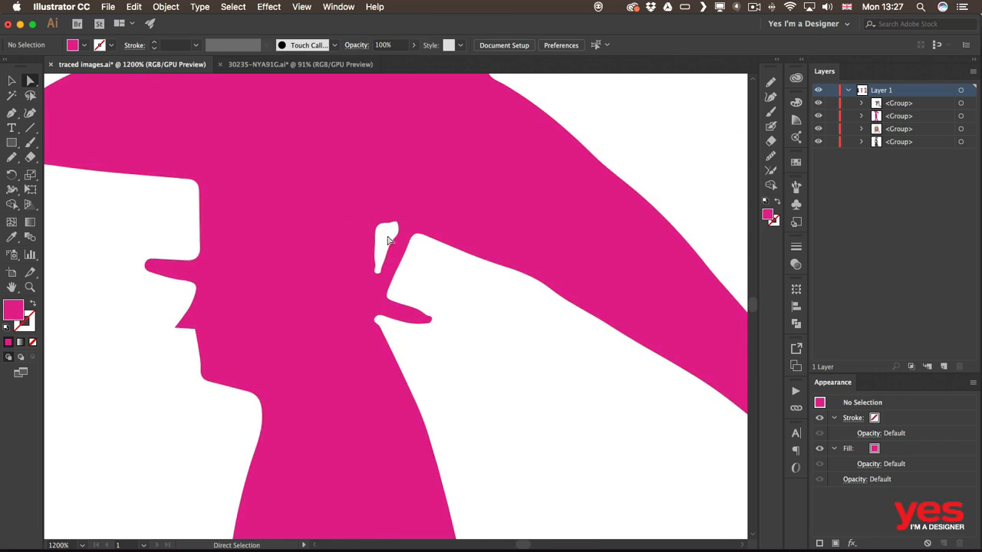
key(v)
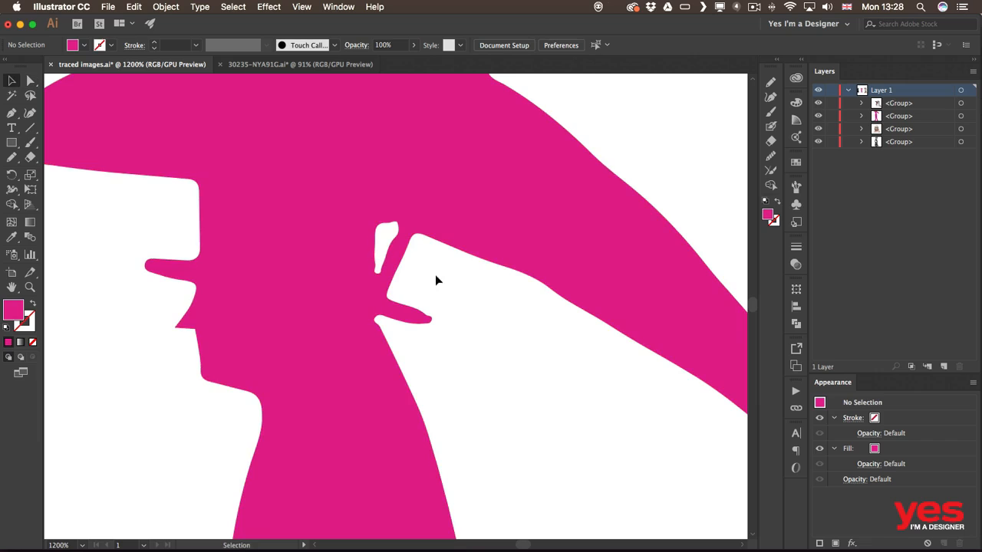
click(380, 288)
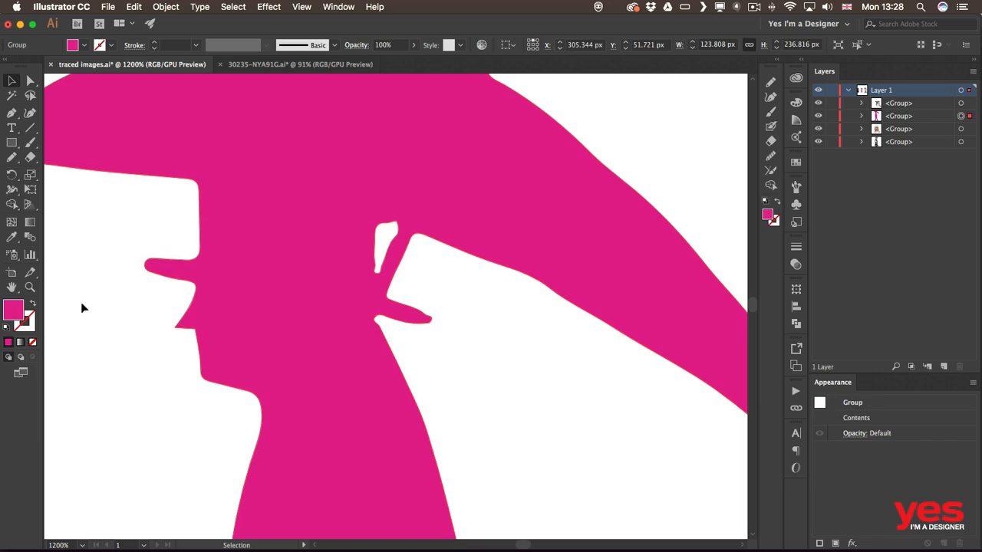
drag(11, 157, 69, 187)
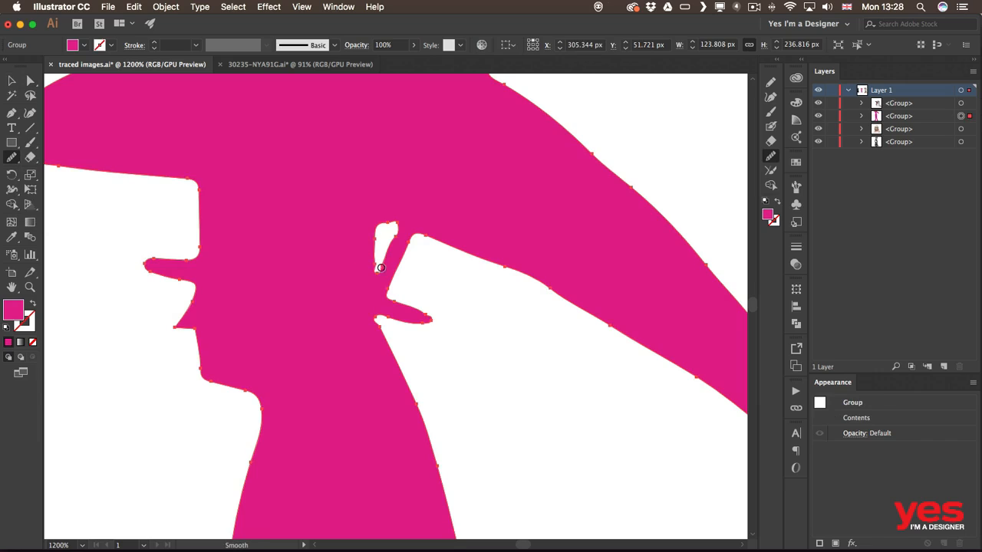
mouse_move(397, 244)
mouse_down()
mouse_move(368, 277)
mouse_move(376, 274)
mouse_up()
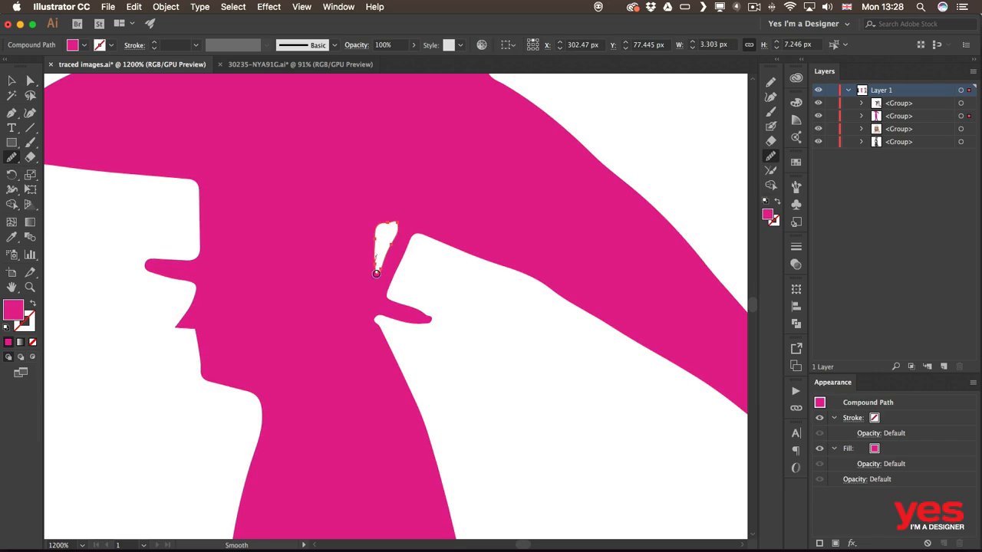
mouse_move(379, 227)
mouse_down()
mouse_move(395, 218)
mouse_move(398, 225)
mouse_up()
mouse_move(373, 268)
mouse_down()
mouse_move(398, 239)
mouse_move(390, 250)
mouse_up()
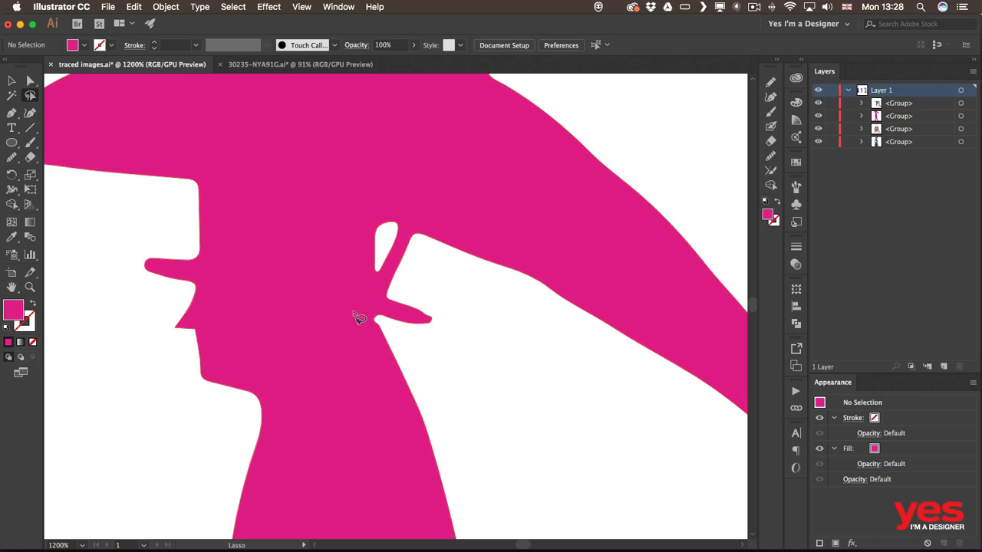
mouse_move(397, 216)
mouse_down()
mouse_move(368, 230)
mouse_move(370, 276)
mouse_move(393, 280)
mouse_move(405, 245)
mouse_move(398, 219)
mouse_up()
Step: Apply Simplify with Straight Lines to the white cutout, checking it with Preview first
click(159, 7)
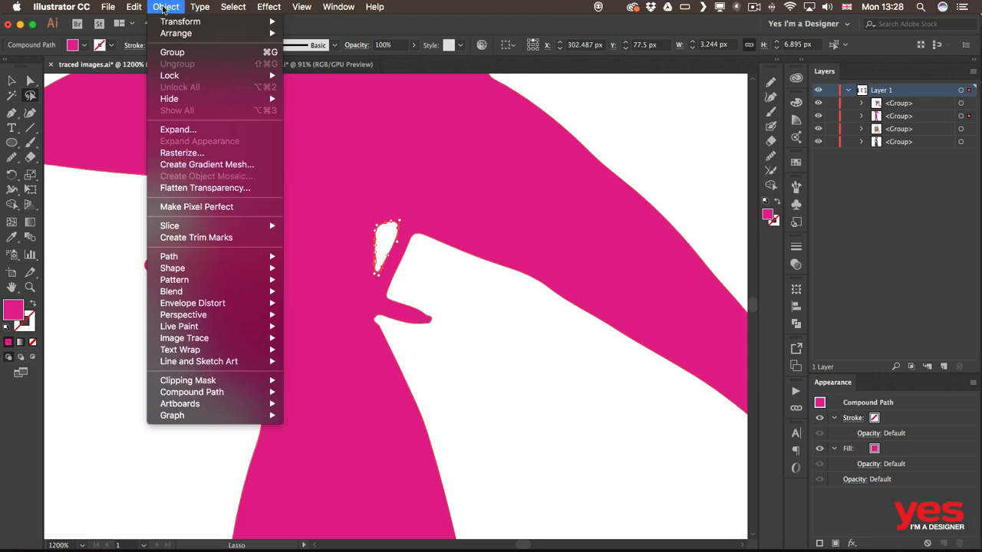
mouse_move(234, 257)
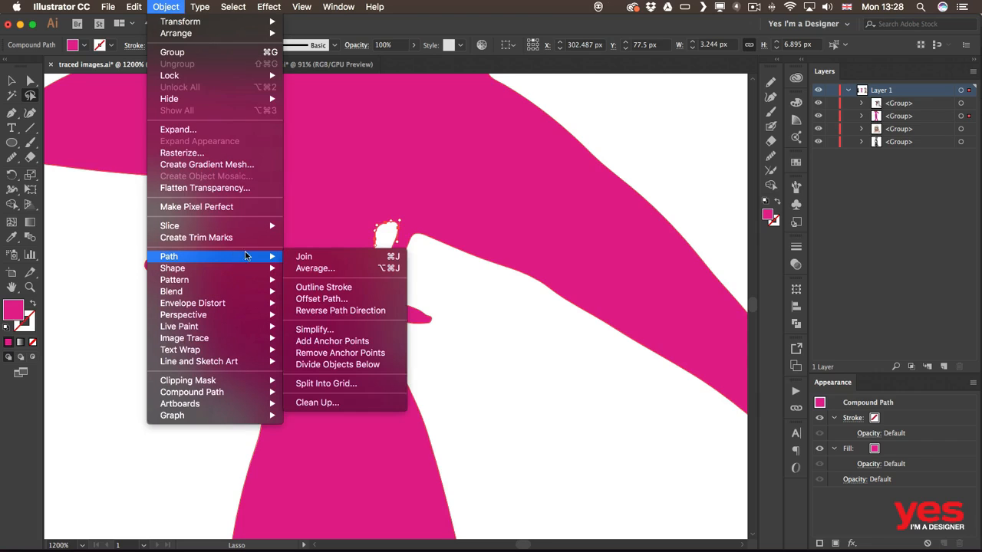
click(343, 329)
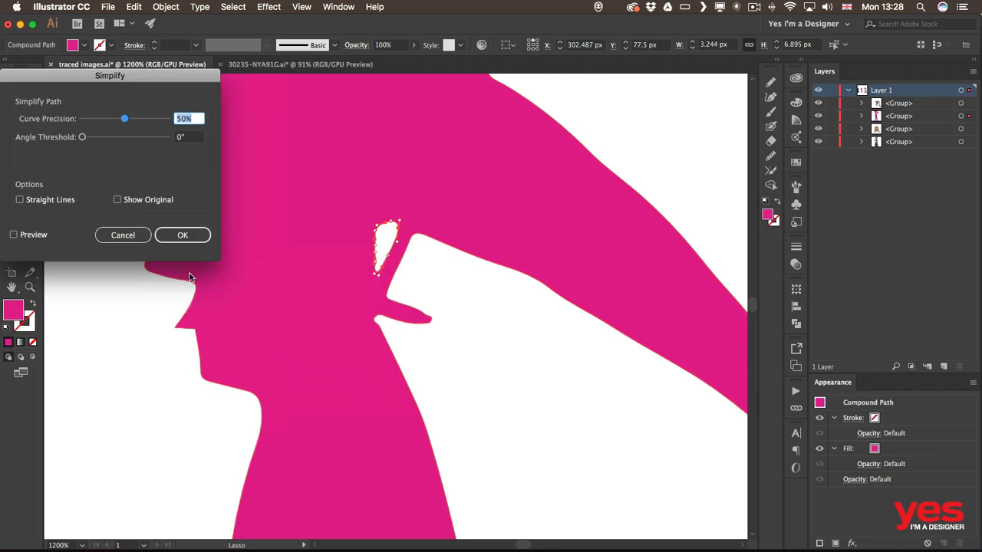
drag(115, 77, 227, 137)
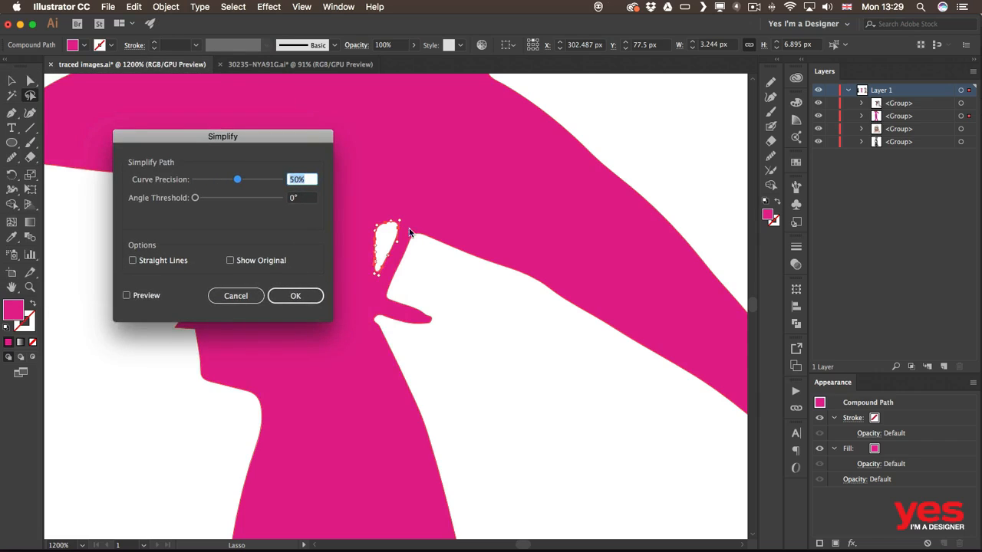
click(184, 262)
click(153, 298)
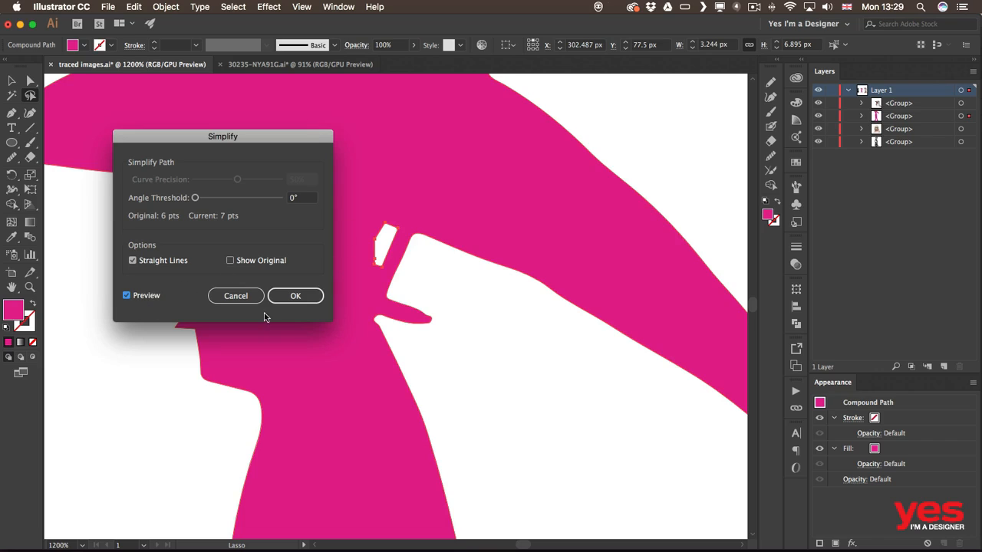
click(152, 298)
click(144, 298)
click(294, 296)
key(p)
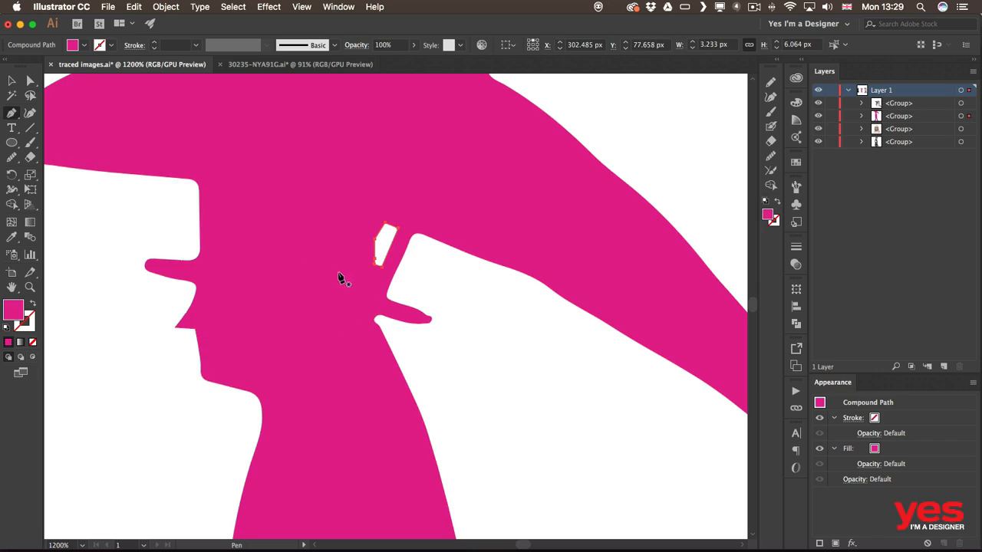
Step: Delete two lower anchors of the white notch and reposition its remaining points
click(374, 265)
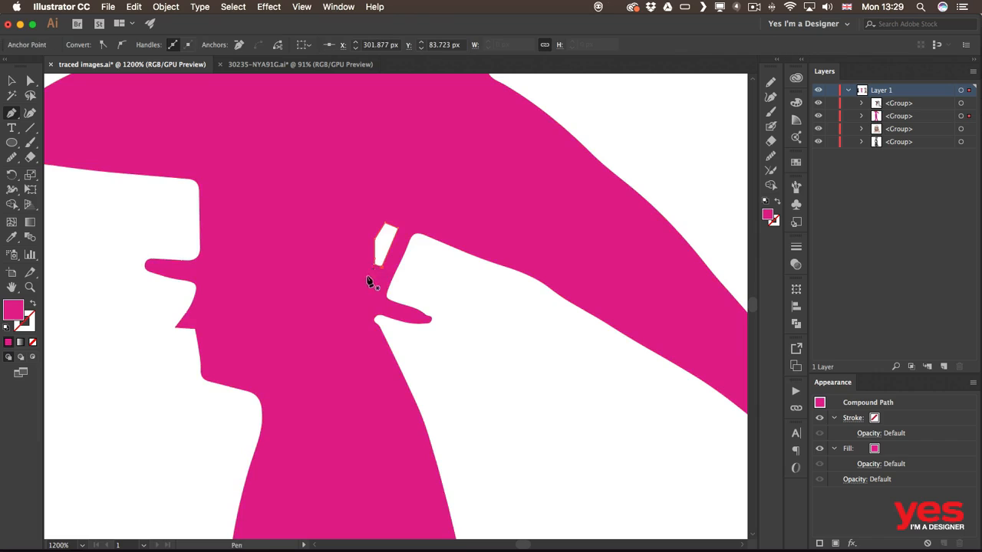
click(374, 266)
key(a)
mouse_move(373, 268)
mouse_down()
mouse_move(376, 257)
mouse_move(372, 266)
mouse_up()
mouse_move(384, 225)
mouse_down()
mouse_move(390, 219)
mouse_move(379, 225)
mouse_up()
click(456, 269)
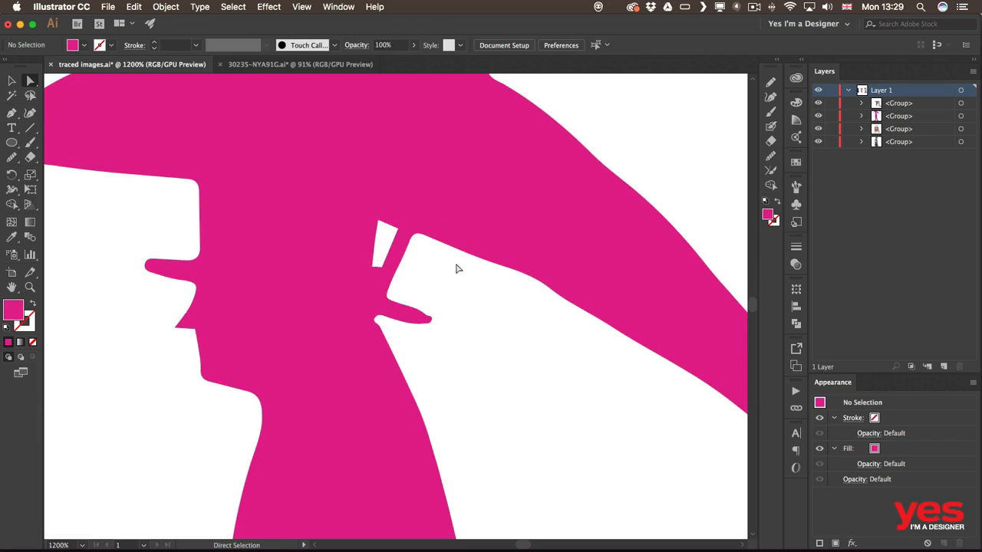
click(383, 263)
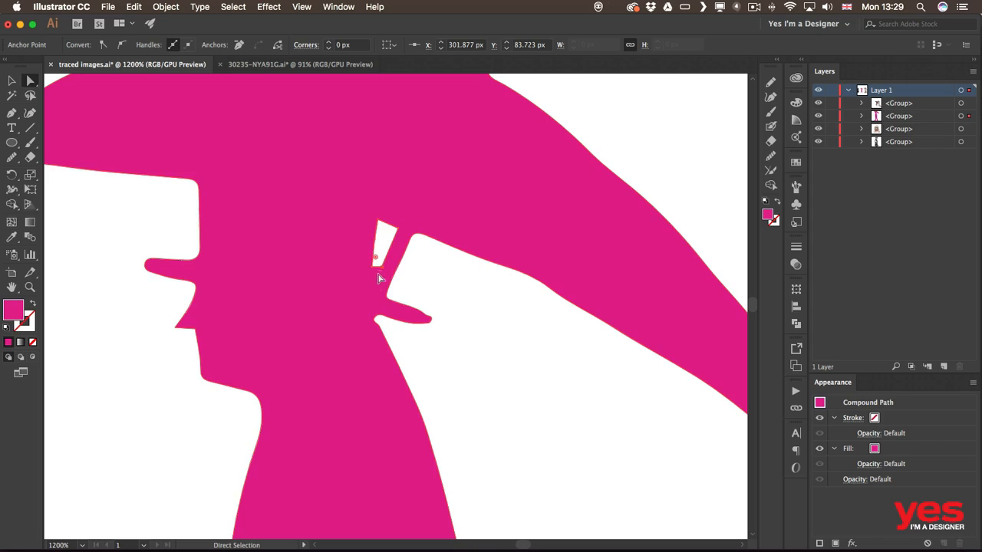
click(384, 272)
mouse_move(384, 272)
mouse_down()
mouse_move(374, 288)
mouse_move(374, 267)
mouse_up()
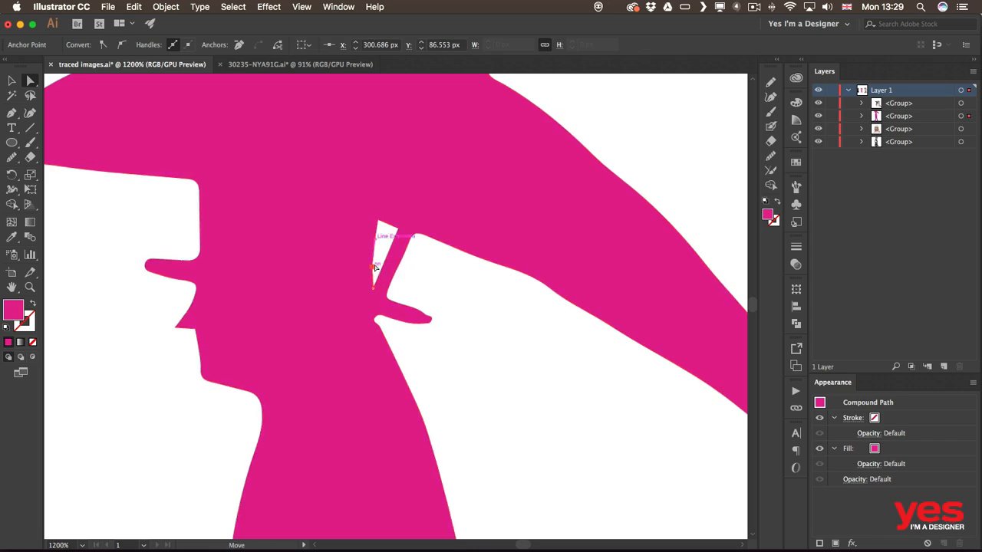
Step: Remove another notch anchor and adjust the top point into a slim, sharp-tipped triangle
key(minus)
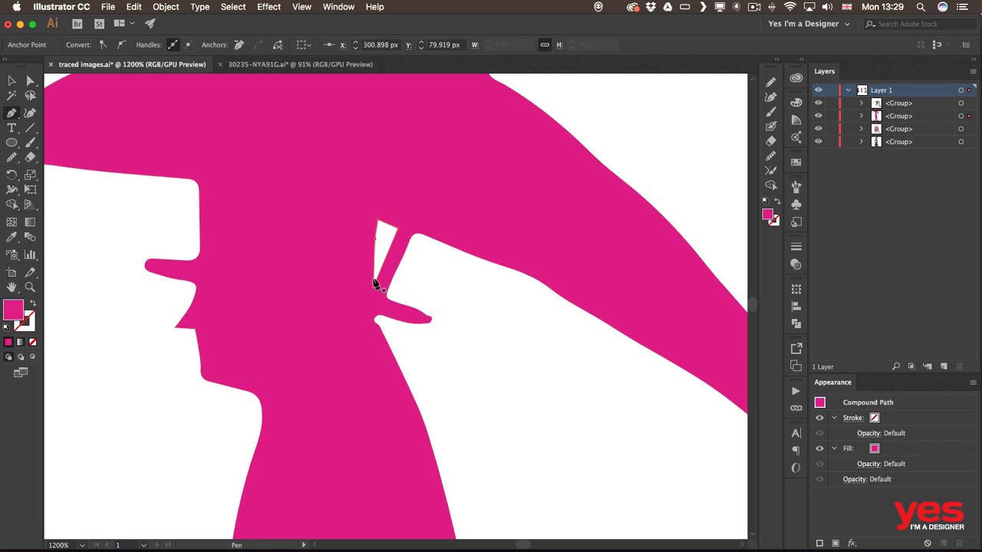
click(376, 241)
key(a)
drag(381, 224, 373, 221)
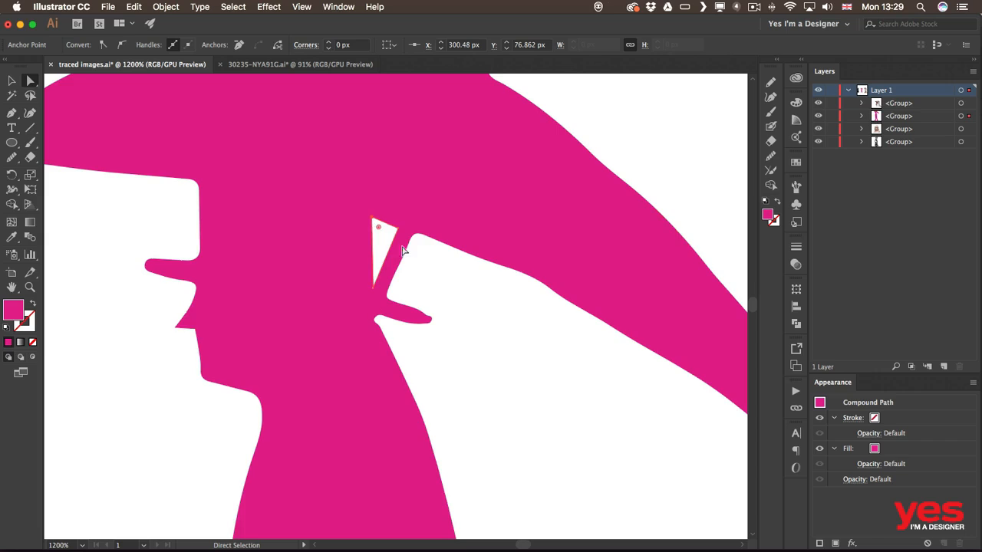
click(451, 284)
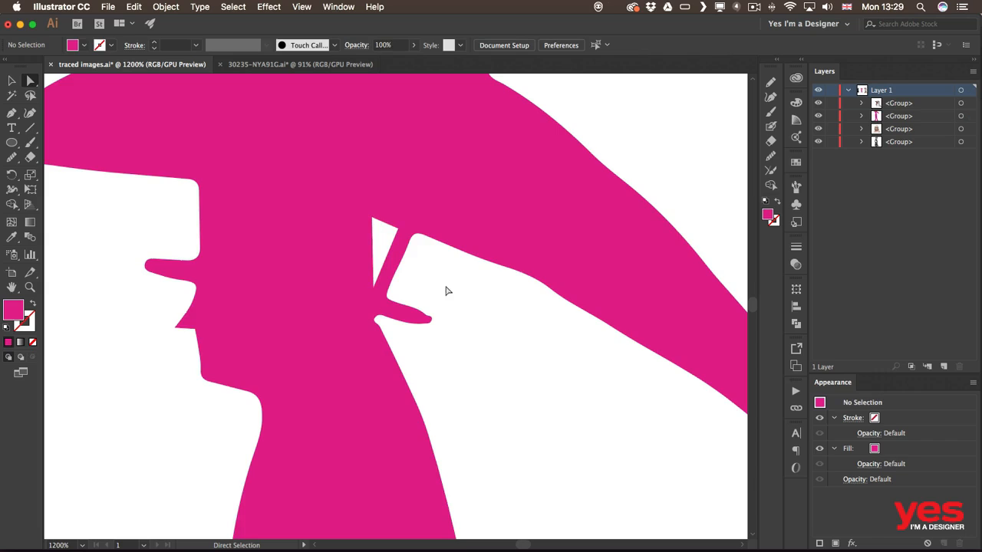
click(374, 221)
drag(374, 221, 378, 223)
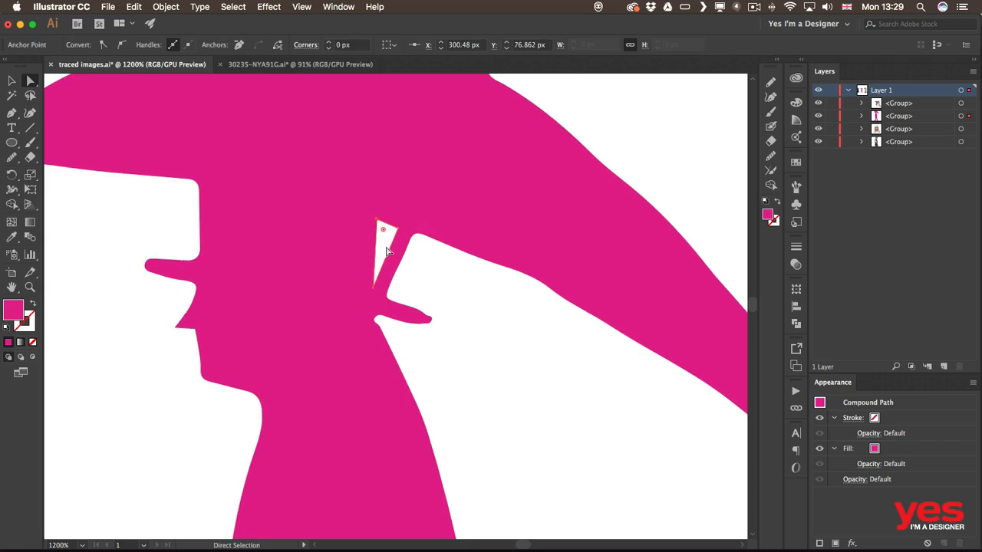
click(451, 305)
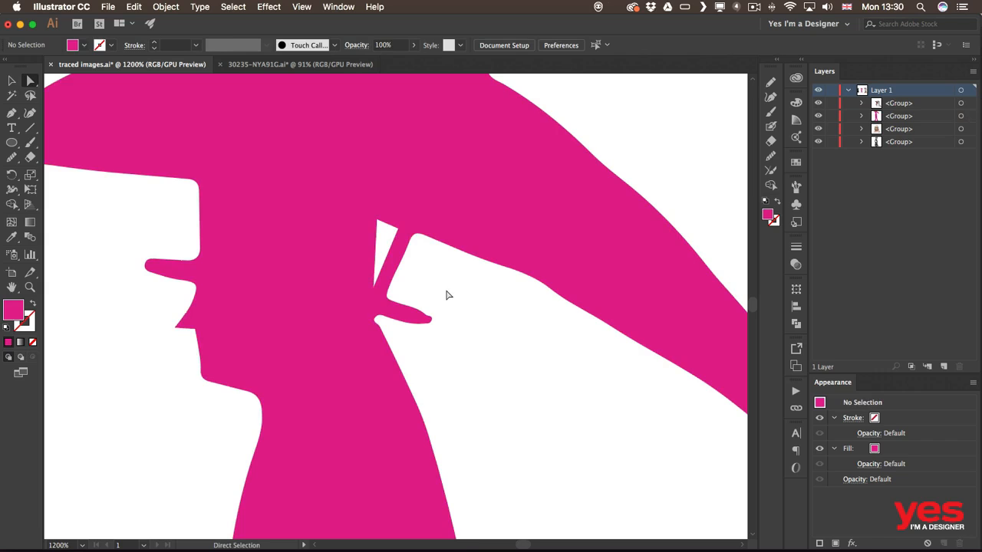
key(super+minus)
key(super+minus)
key(super+minus)
key(super+minus)
Step: Pan across the artboard to the black outlined robot drawing and select it
key(space)
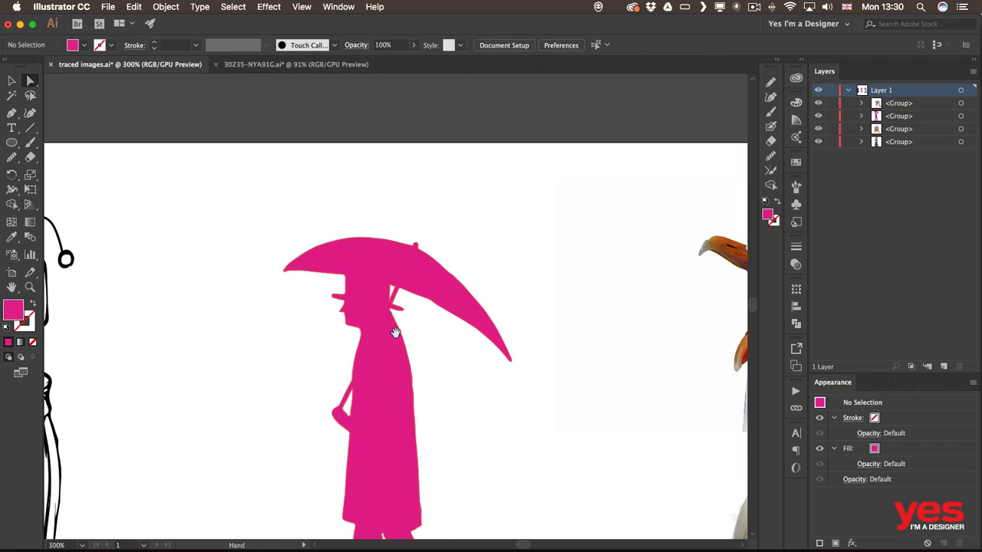
drag(395, 332, 449, 192)
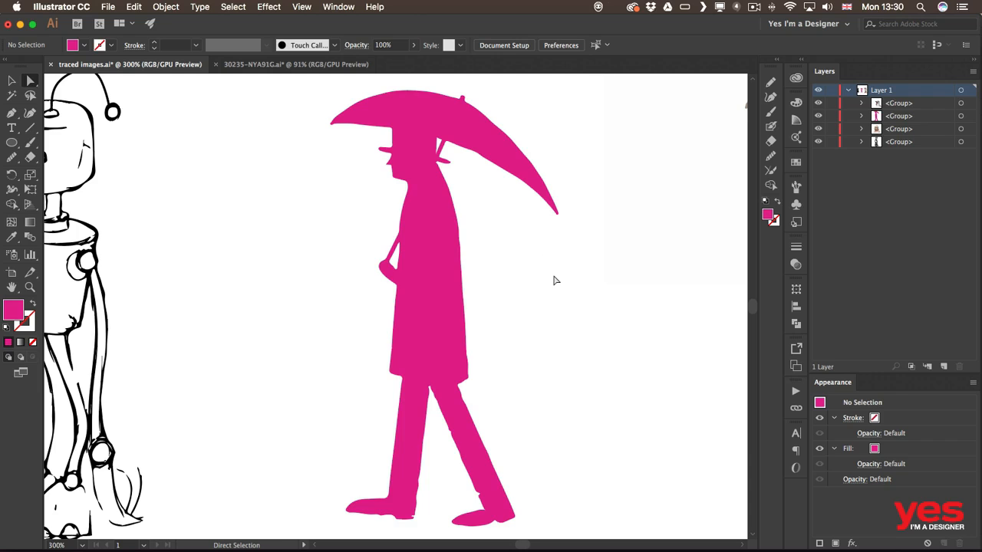
key(space)
mouse_move(176, 240)
mouse_down()
mouse_move(248, 305)
mouse_move(447, 333)
mouse_move(402, 334)
mouse_up()
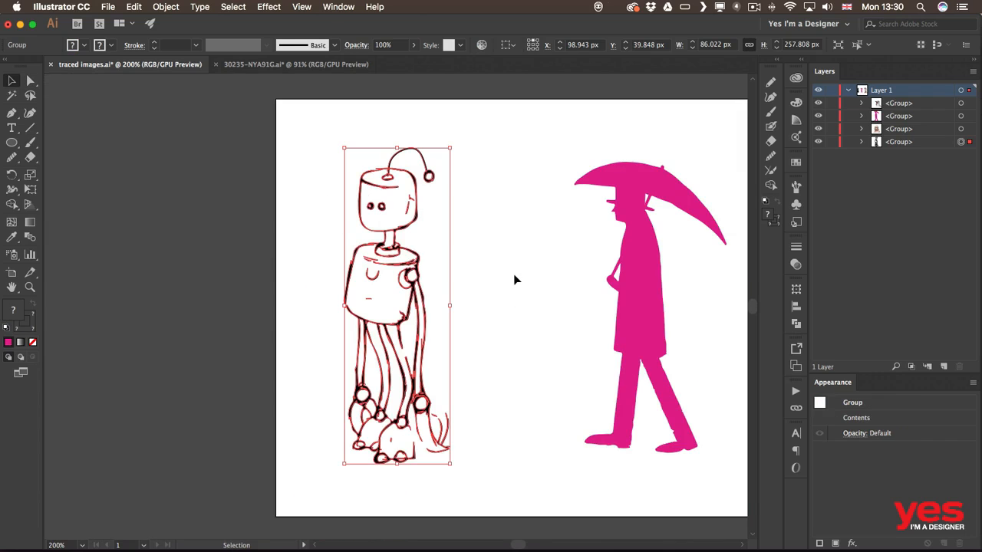
click(518, 275)
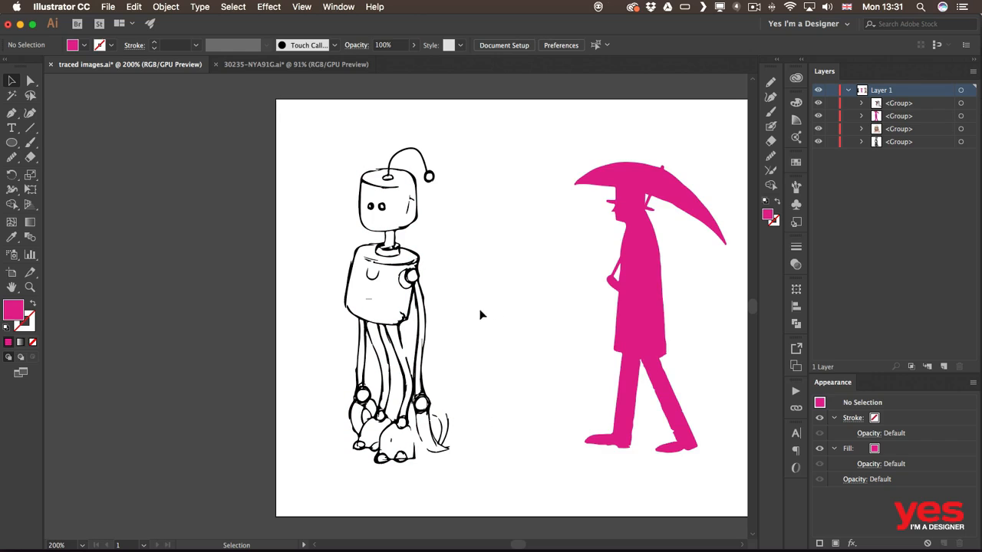
click(414, 273)
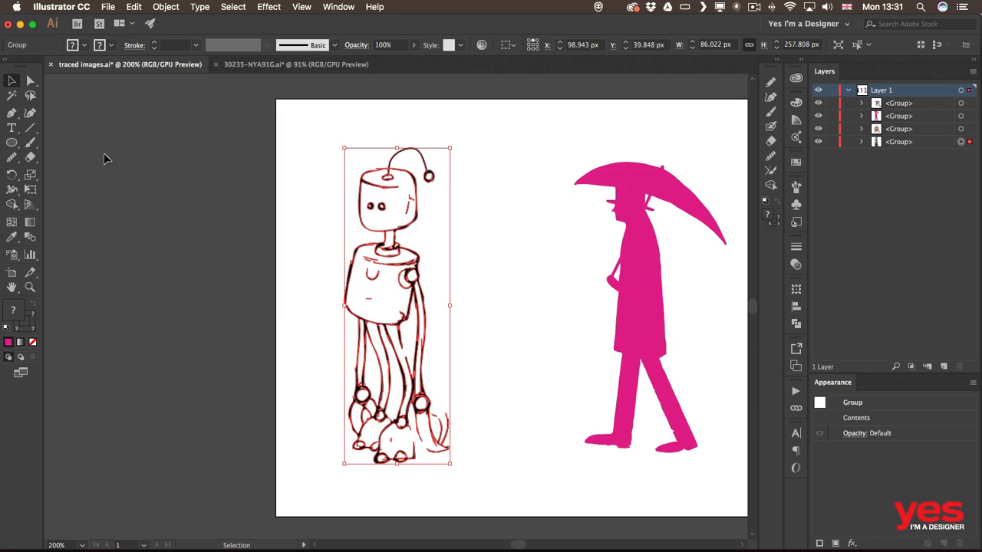
Step: Fill the robot's torso magenta with the Live Paint Bucket
click(14, 206)
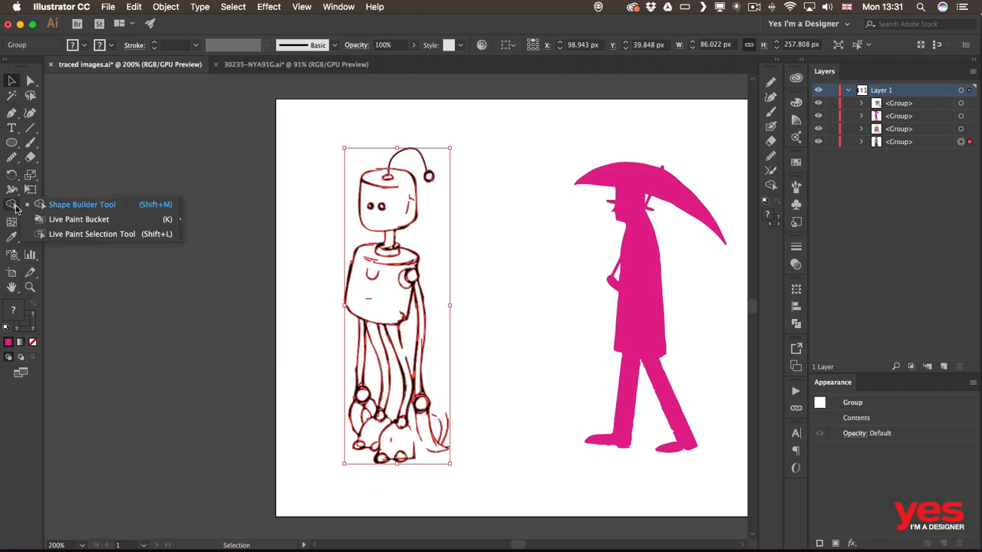
click(97, 221)
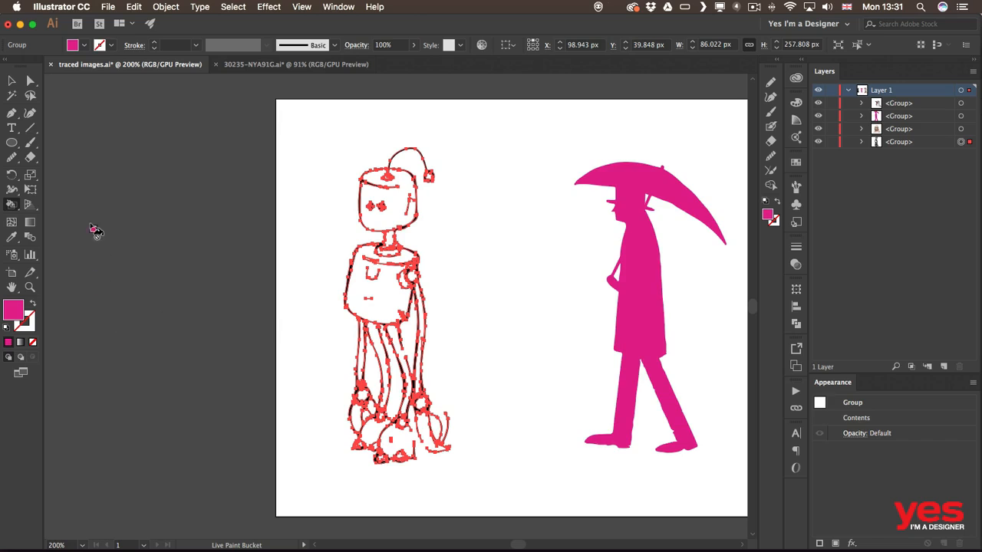
click(388, 290)
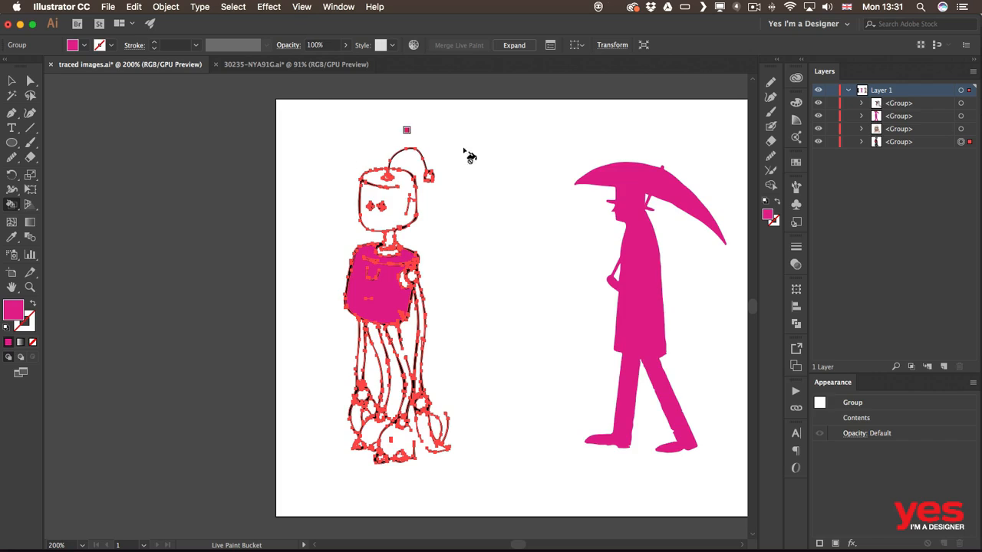
Step: Hide the Live Paint edges via the View menu and fill the robot's head magenta
click(303, 6)
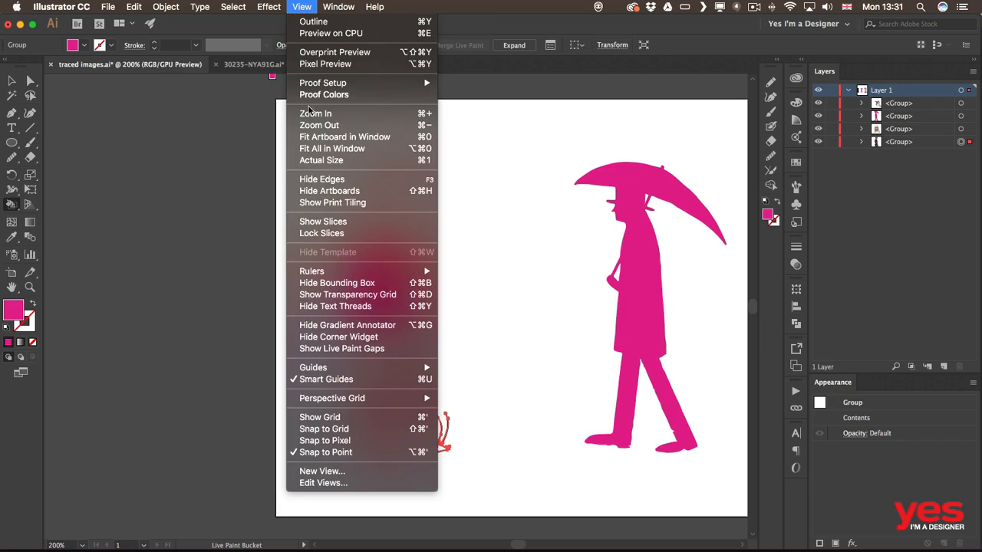
click(322, 180)
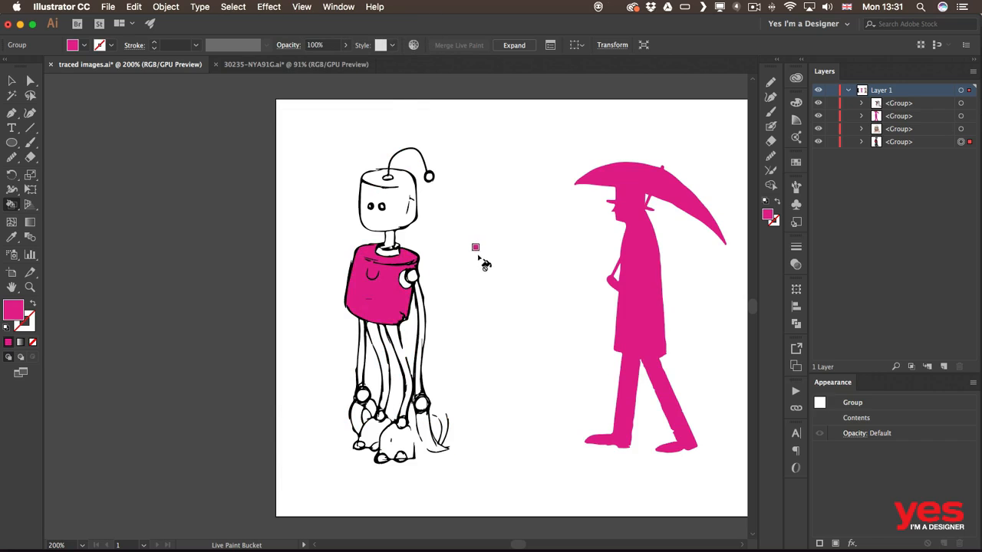
click(397, 205)
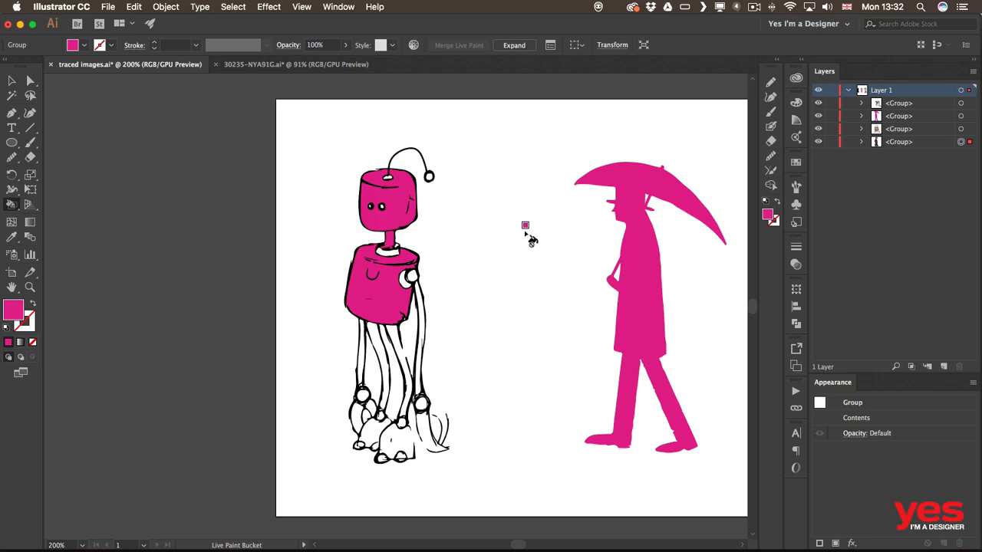
Step: Switch the fill to blue and paint the neck, shoulder circle, both side strips and both feet
shift+click(84, 47)
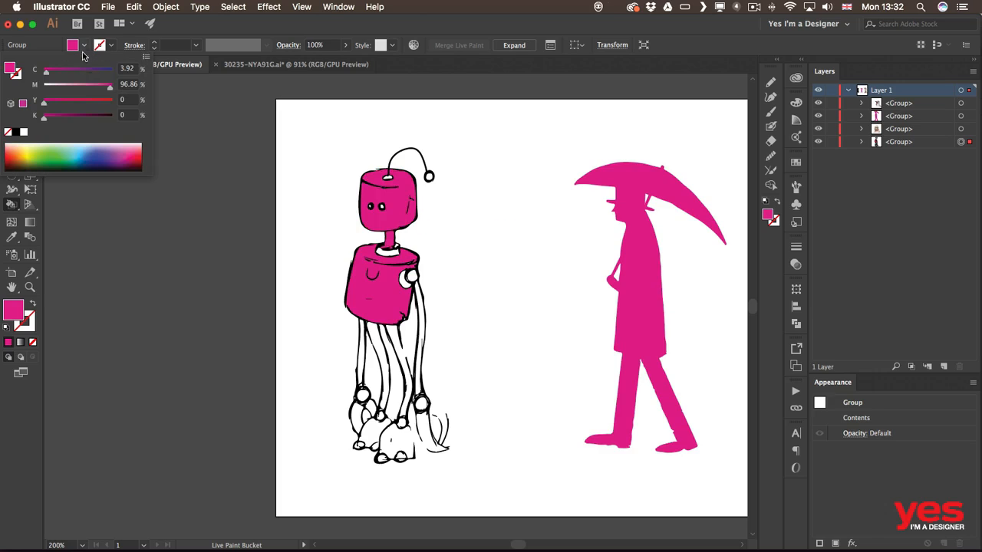
click(88, 149)
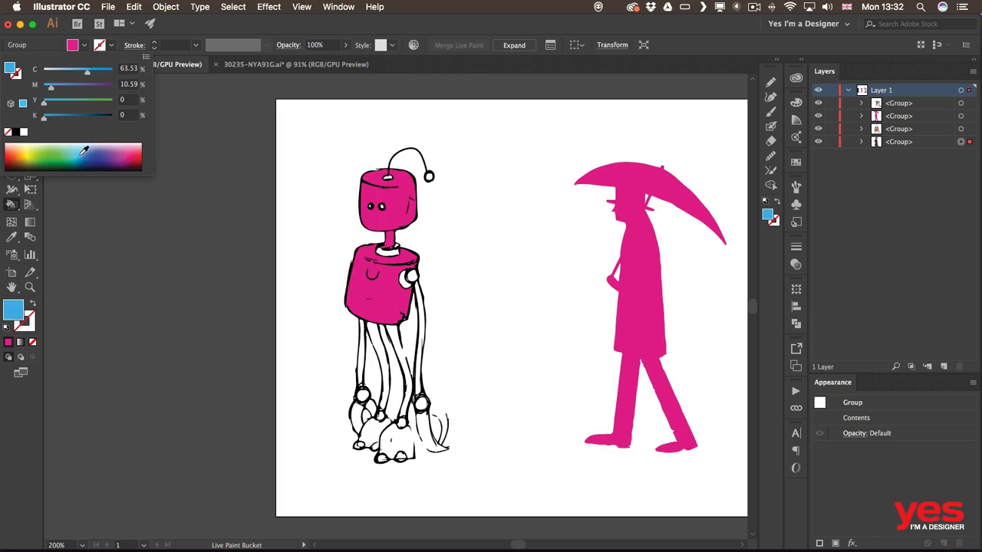
click(390, 238)
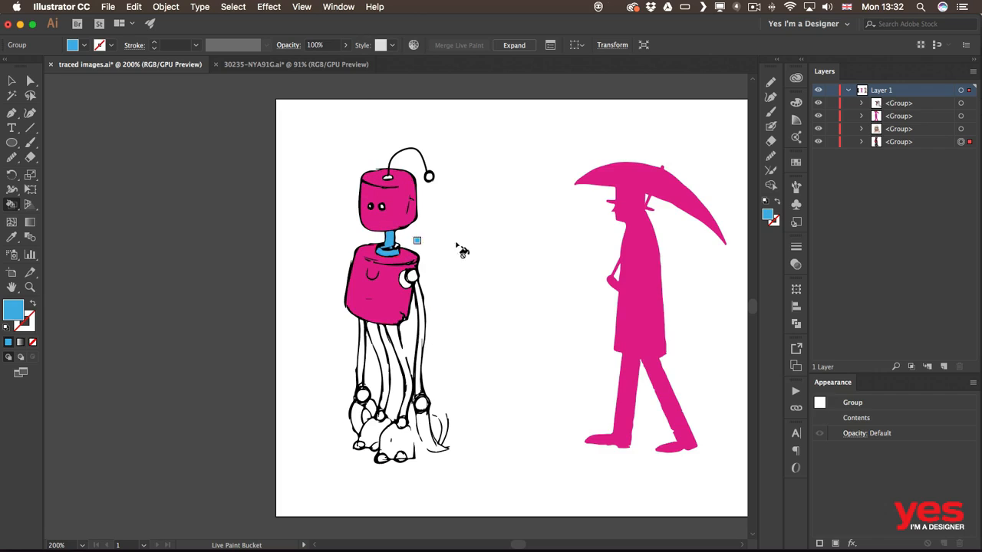
click(408, 280)
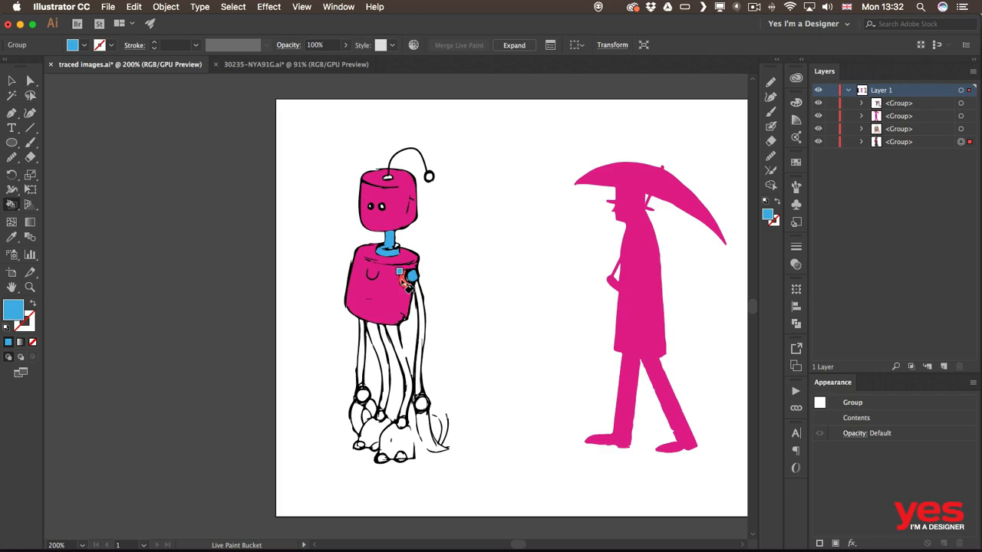
click(421, 313)
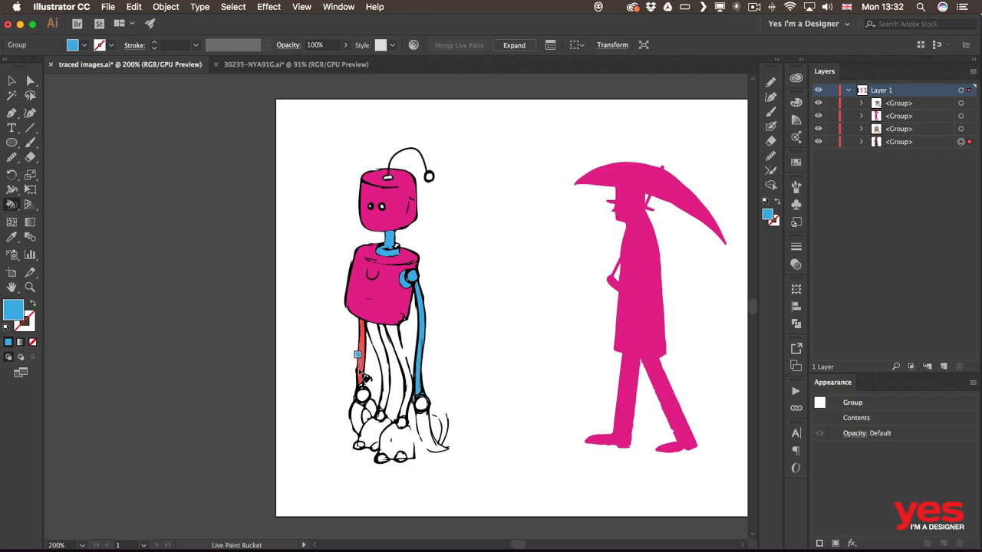
click(358, 360)
click(356, 407)
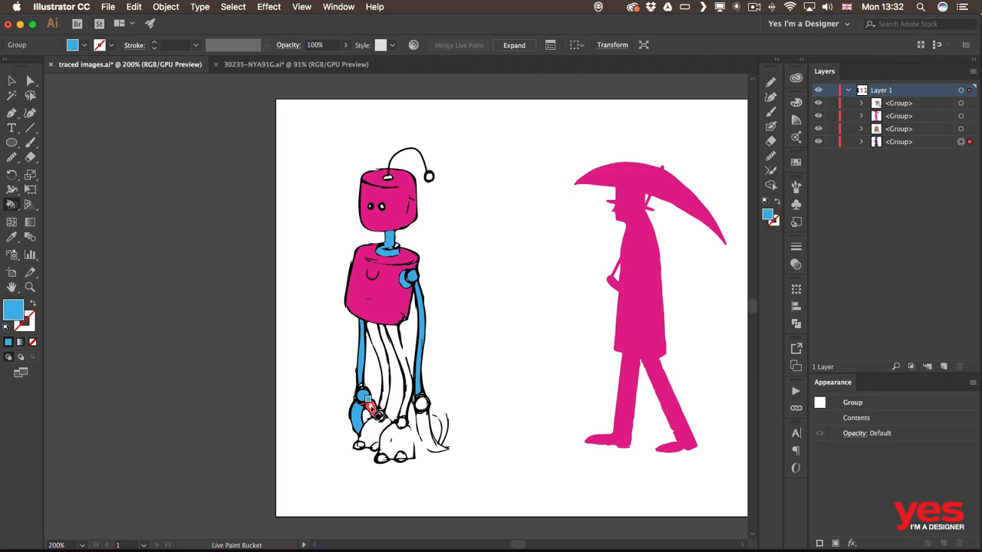
click(421, 402)
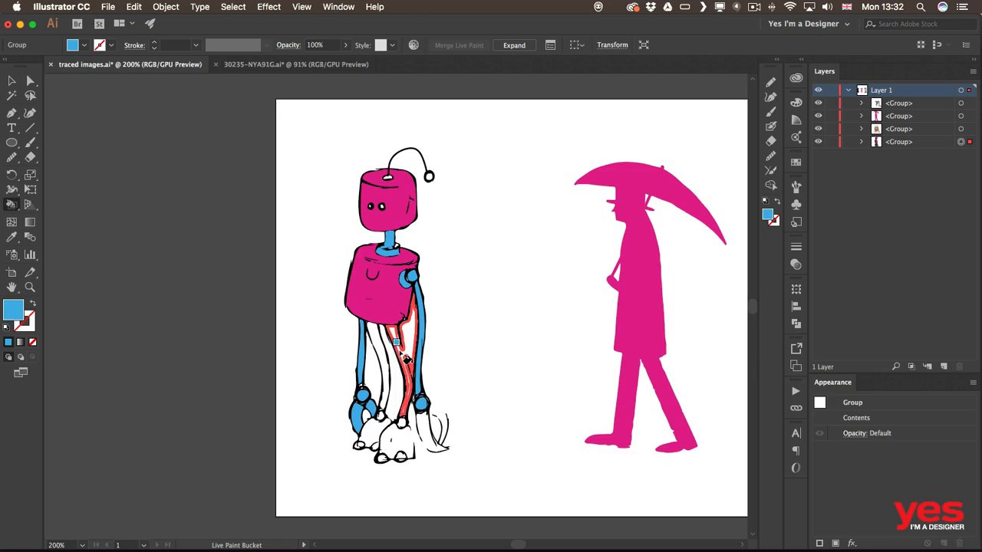
Step: Zoom in to about 475% on the robot's legs
key(z)
drag(398, 348, 557, 331)
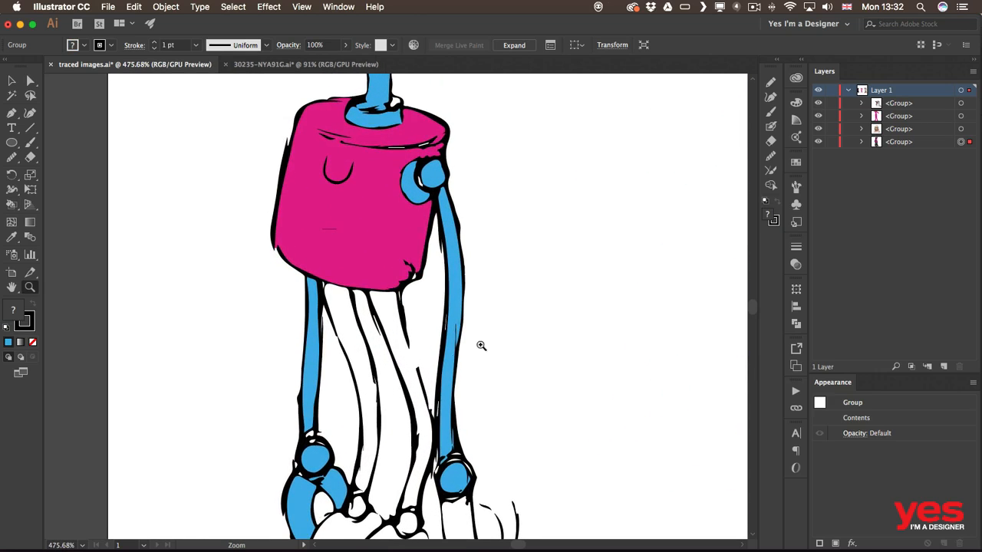
scroll(531, 384, down, 5)
scroll(530, 304, up, 2)
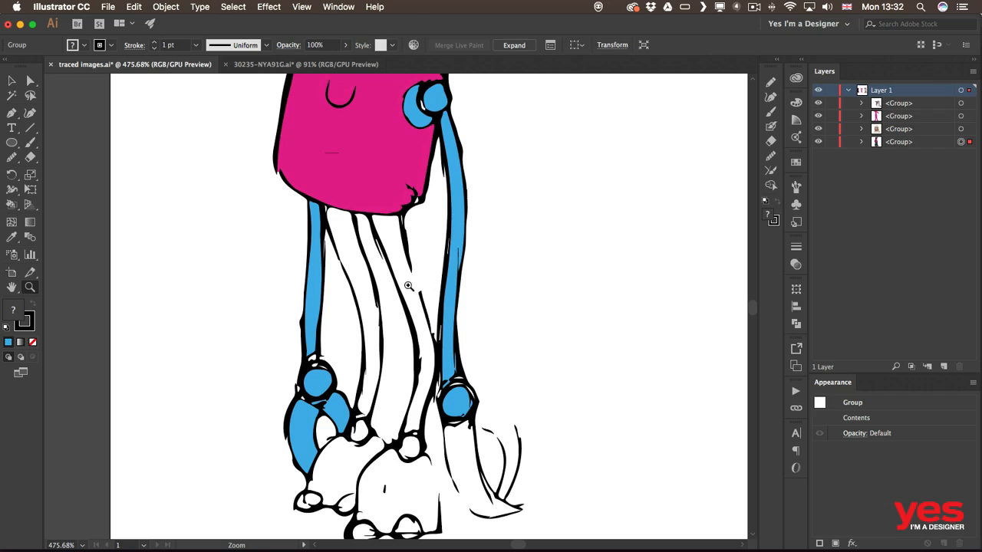
Step: Try a blue Live Paint fill on the middle leg strip, then undo it
key(k)
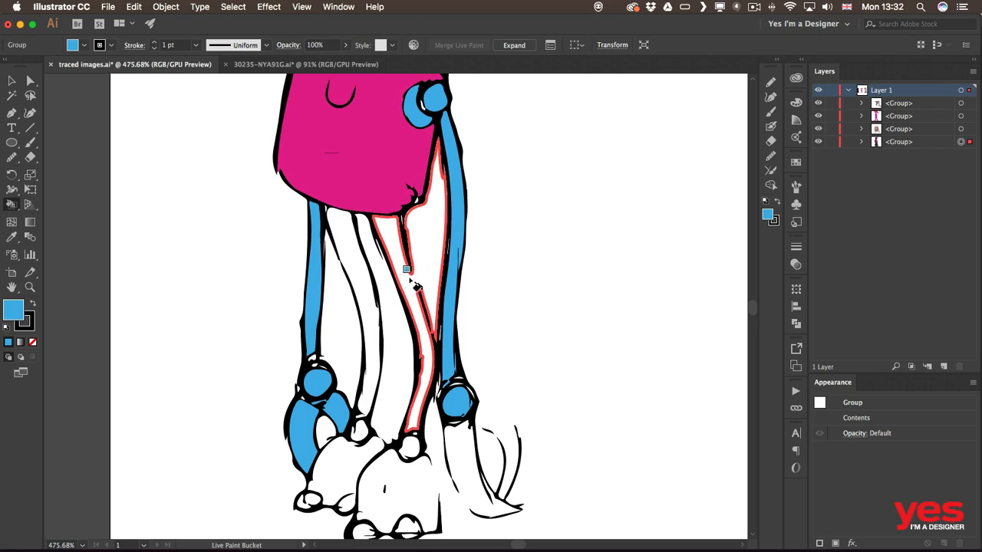
click(411, 282)
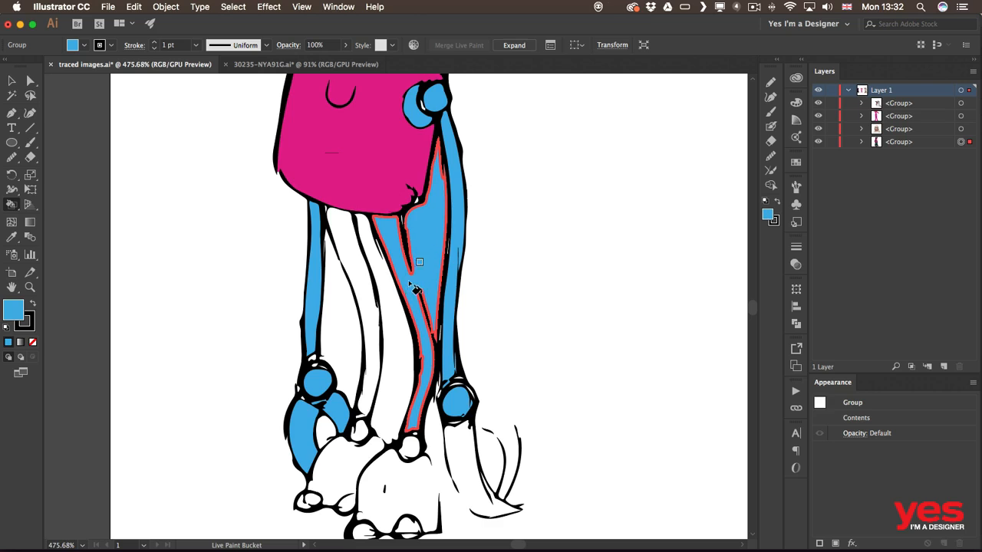
key(super+z)
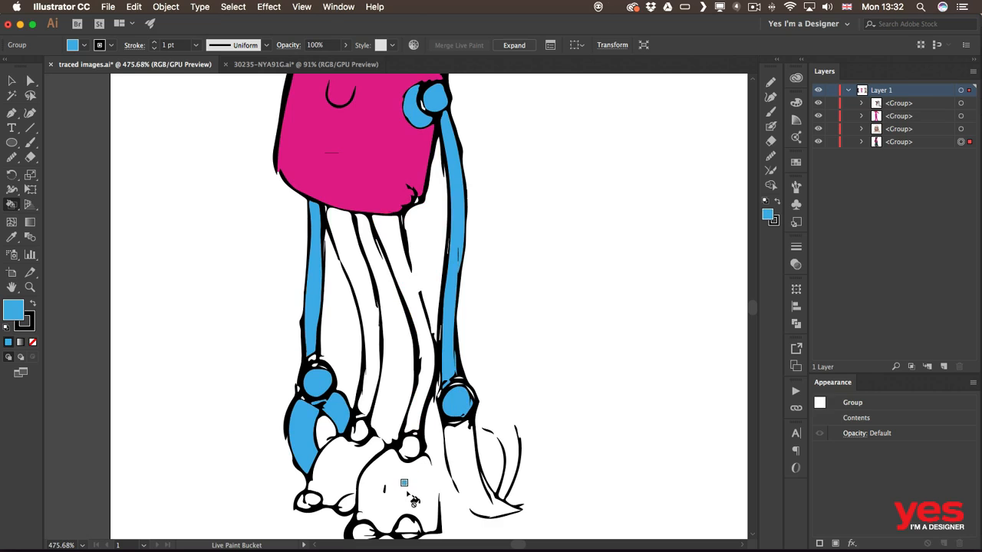
scroll(413, 500, right, 3)
scroll(412, 500, down, 1)
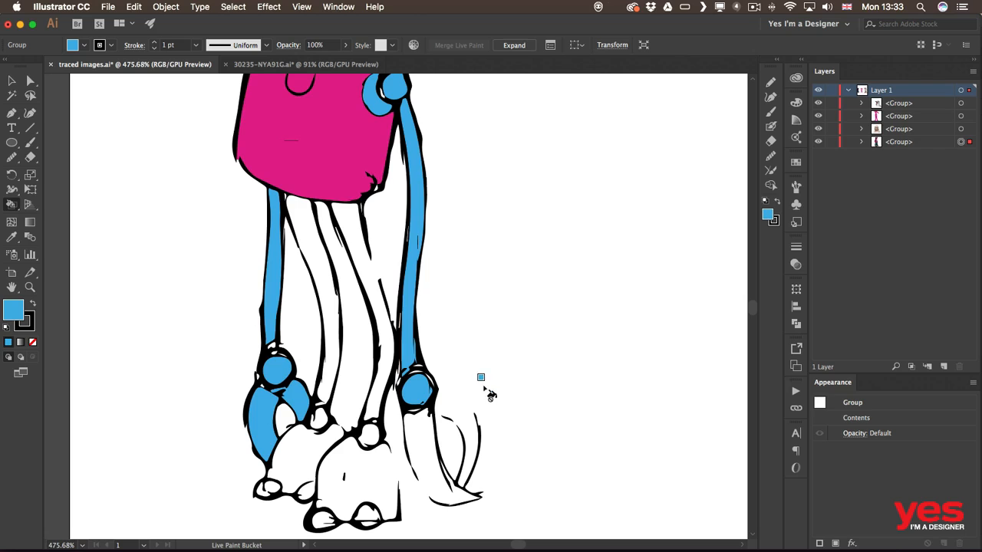
key(v)
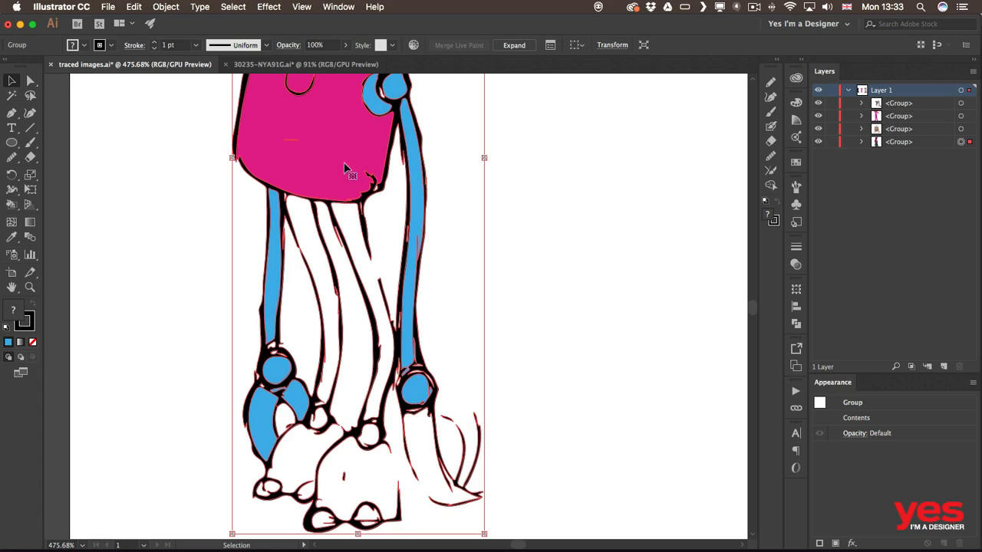
Step: Isolate the robot group and set up a smaller Blob Brush, undoing a test stroke
double_click(333, 170)
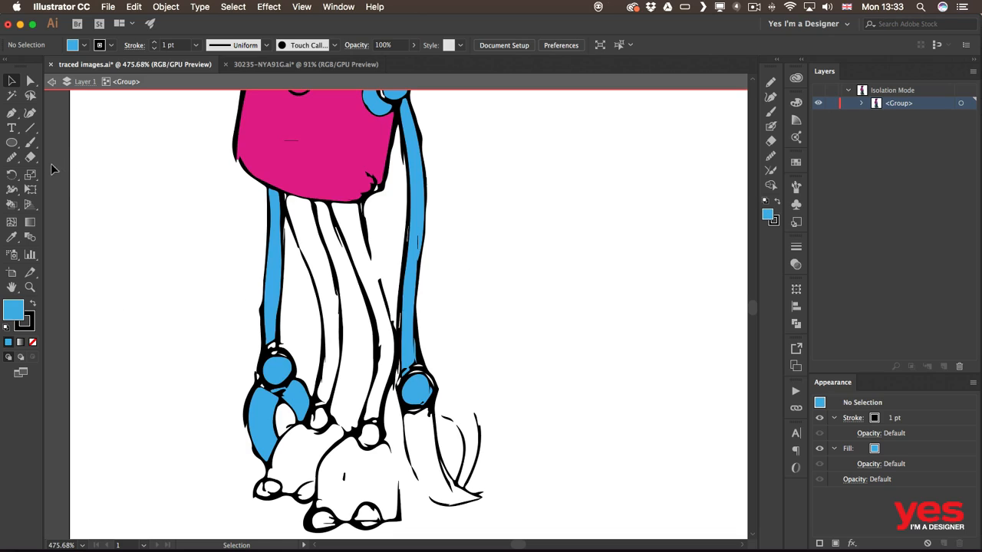
key(b)
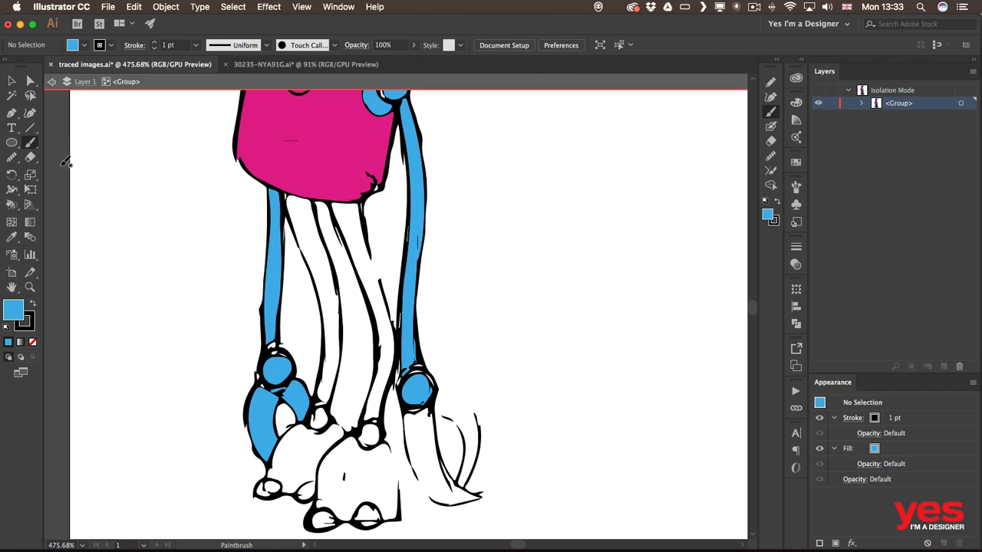
key(shift+b)
click(30, 146)
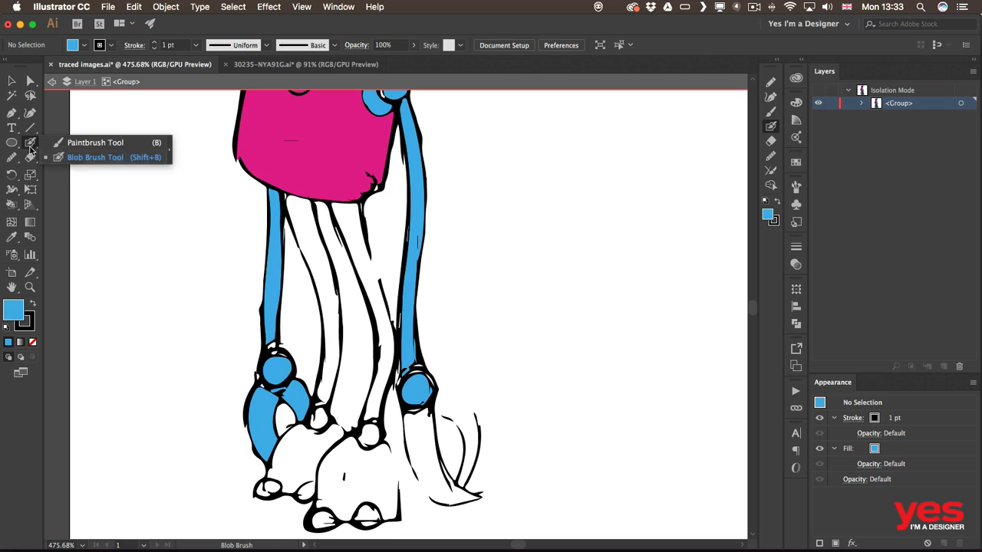
click(104, 161)
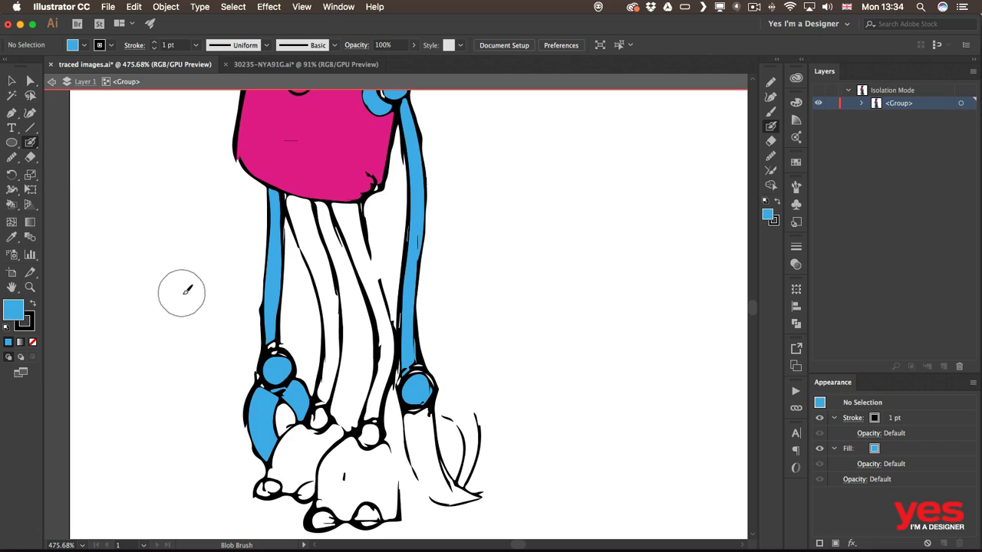
key(bracketleft)
key(bracketleft)
key(bracketleft)
key(bracketleft)
key(bracketleft)
key(bracketleft)
key(bracketleft)
key(bracketleft)
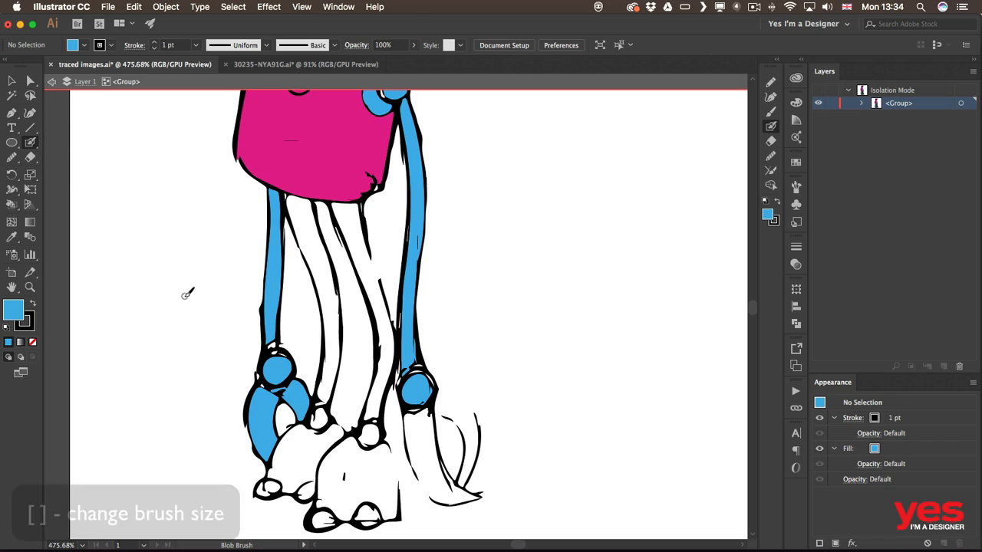
drag(177, 298, 181, 402)
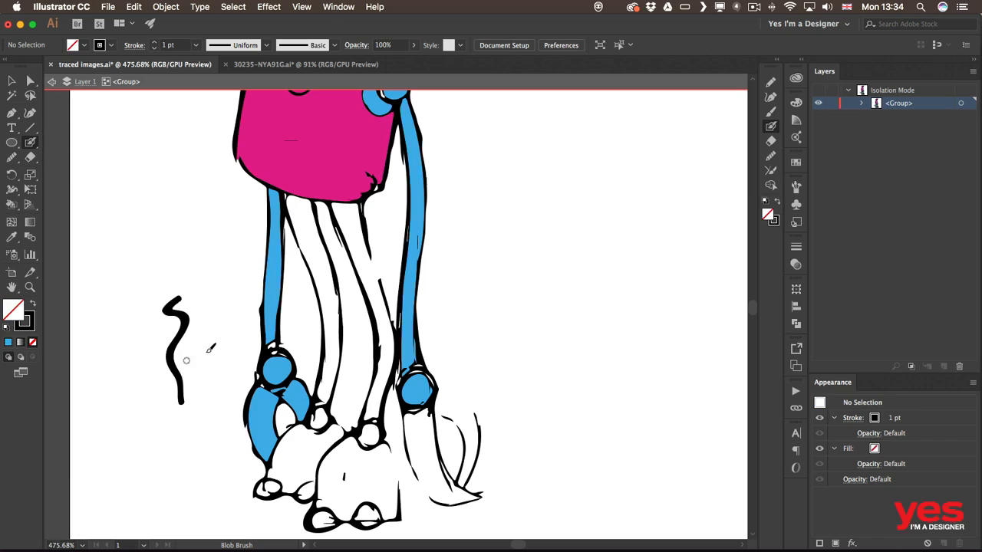
key(super+z)
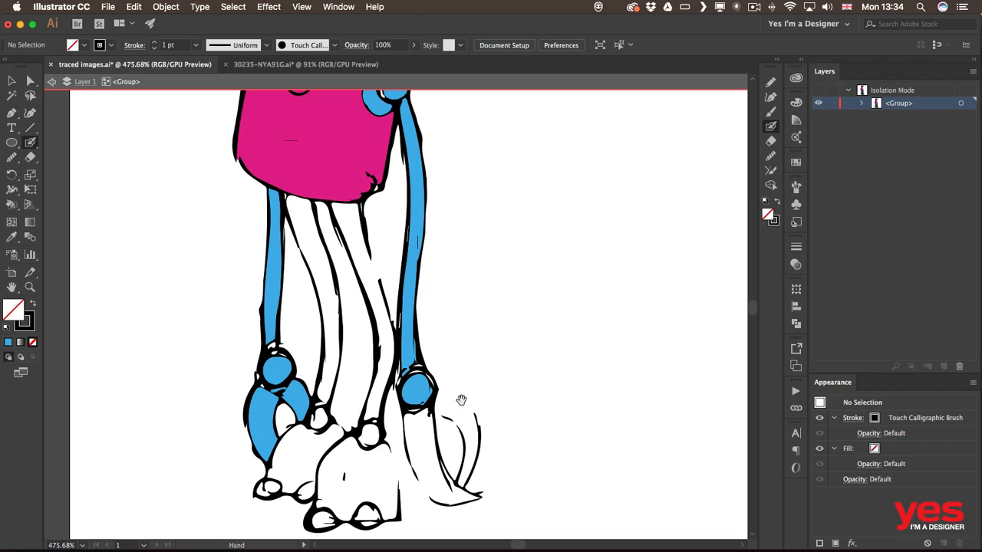
Step: Paint black Blob Brush lines sealing gaps along the middle bone and right foot
drag(445, 388, 391, 245)
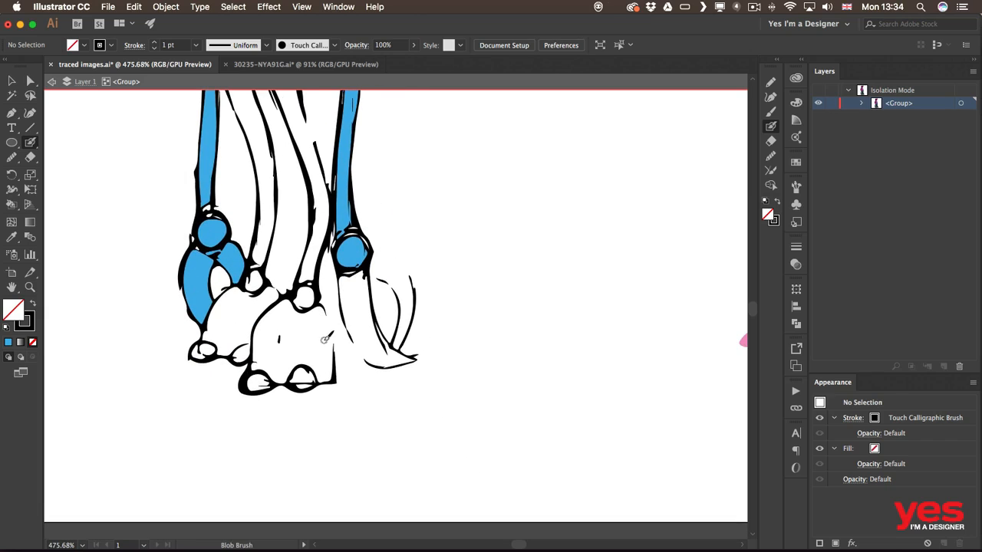
drag(326, 305, 340, 364)
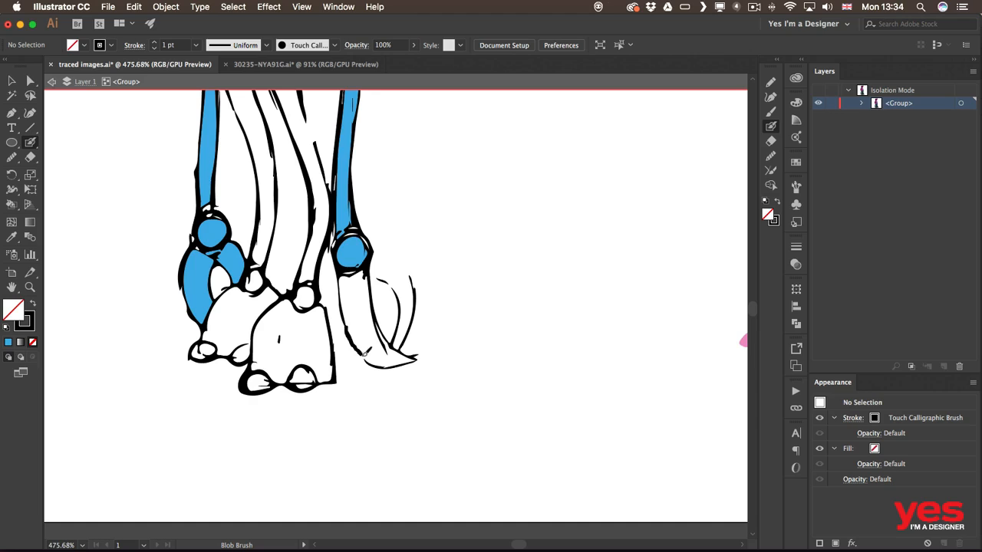
drag(364, 355, 371, 363)
mouse_move(412, 279)
mouse_down()
mouse_move(412, 304)
mouse_move(368, 277)
mouse_move(400, 309)
mouse_up()
scroll(443, 204, up, 10)
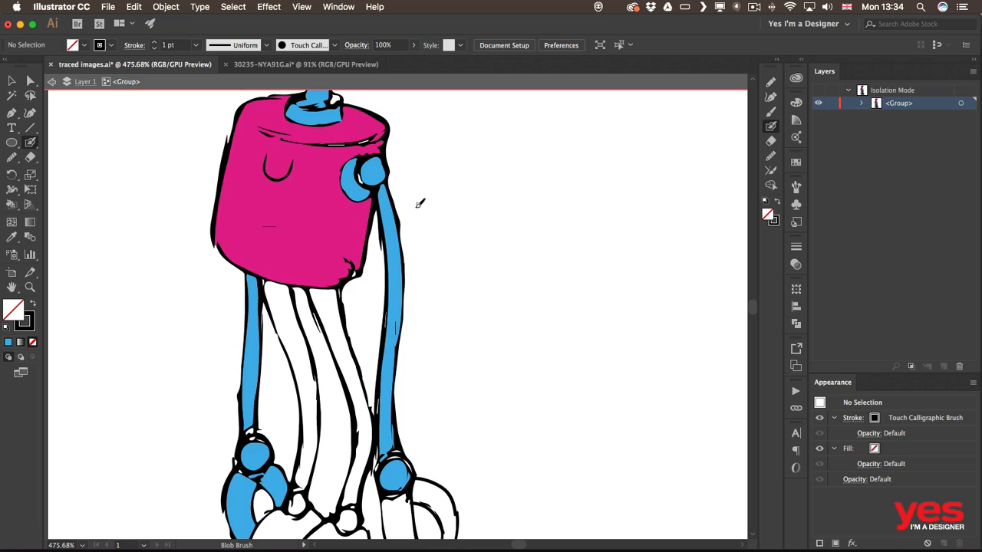
drag(471, 351, 496, 214)
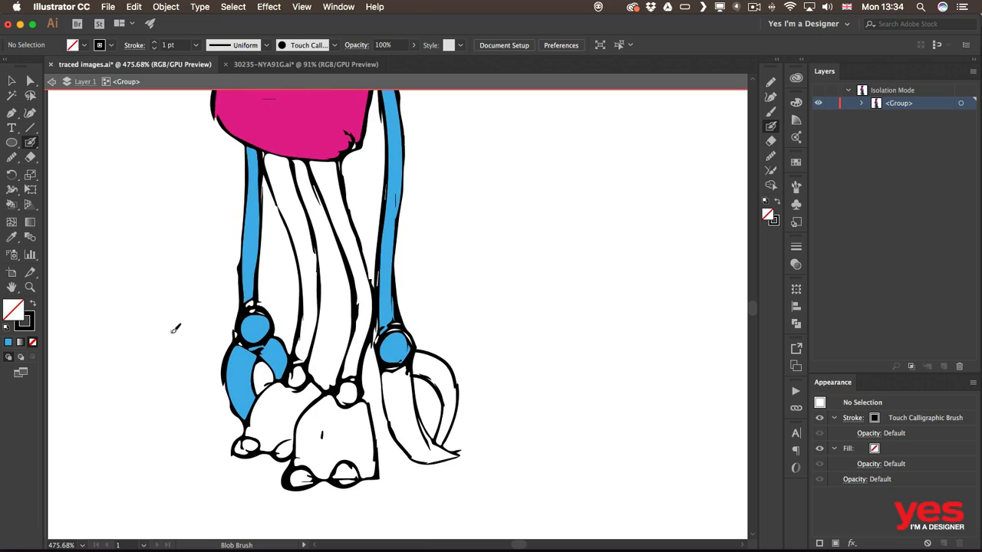
key(shift+e)
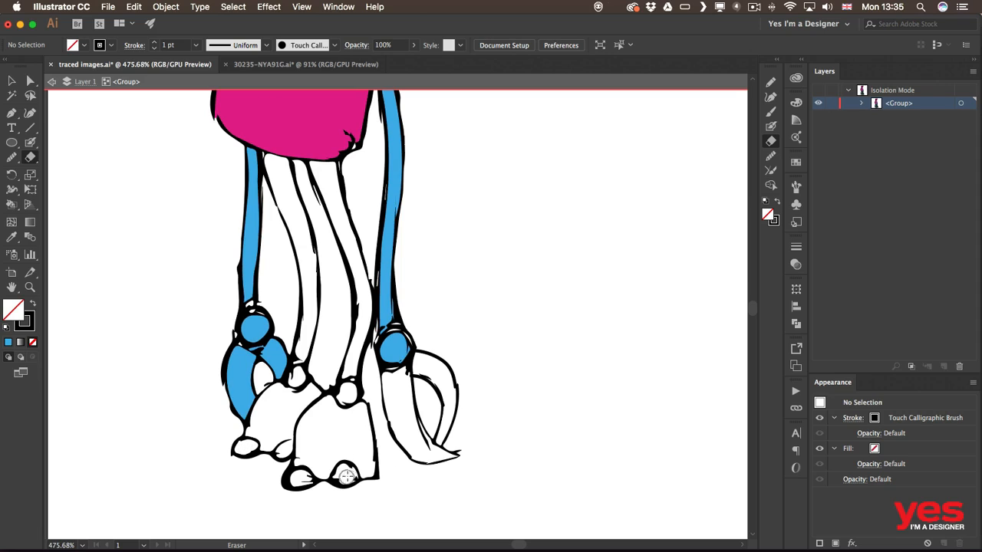
Step: Erase the stray black speck in the bottom-right toe and pan to the legs
drag(348, 477, 346, 476)
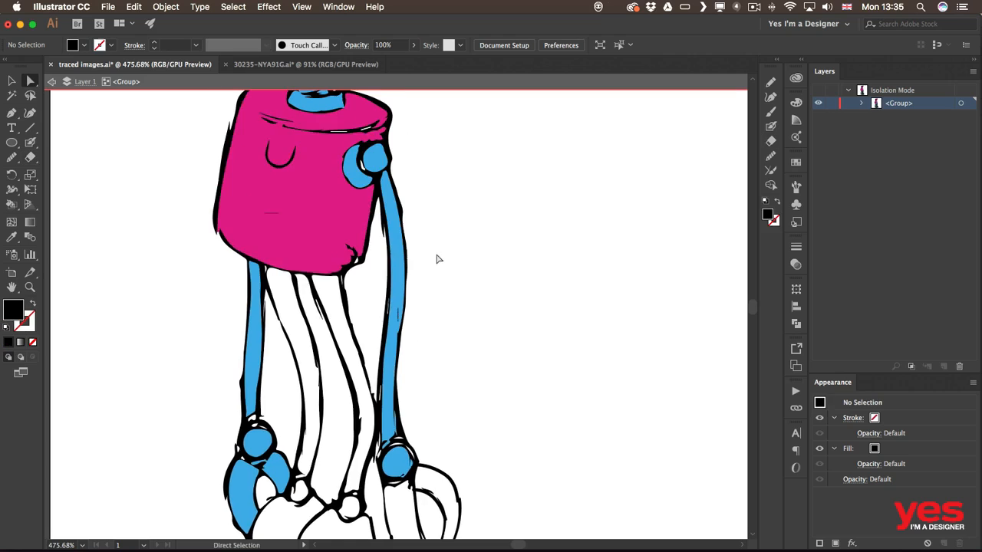
key(space)
drag(433, 196, 437, 318)
key(space)
mouse_move(447, 262)
mouse_down()
mouse_move(441, 332)
mouse_move(491, 238)
mouse_up()
drag(498, 311, 476, 205)
key(k)
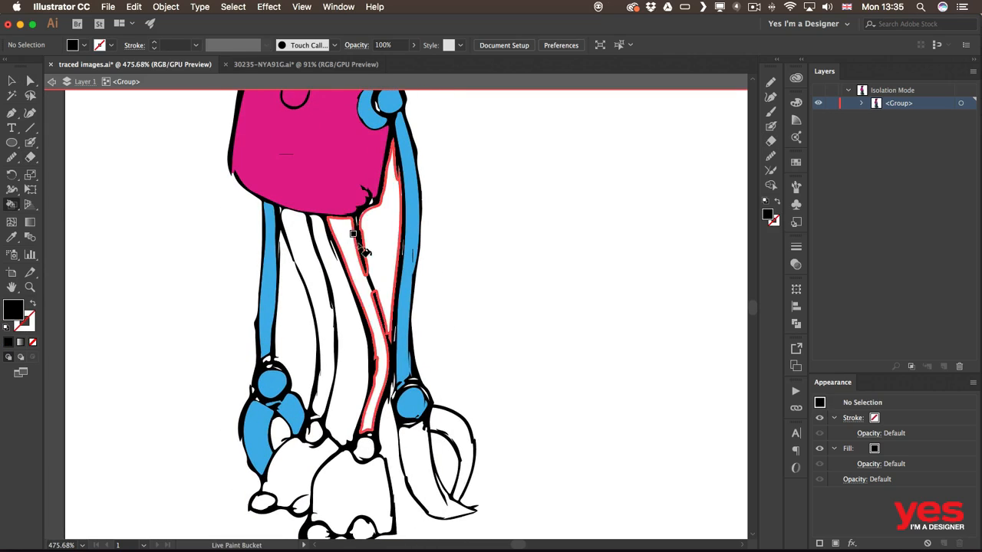
Step: Exit isolation mode and pan from the robot's head down to its legs and feet
click(52, 81)
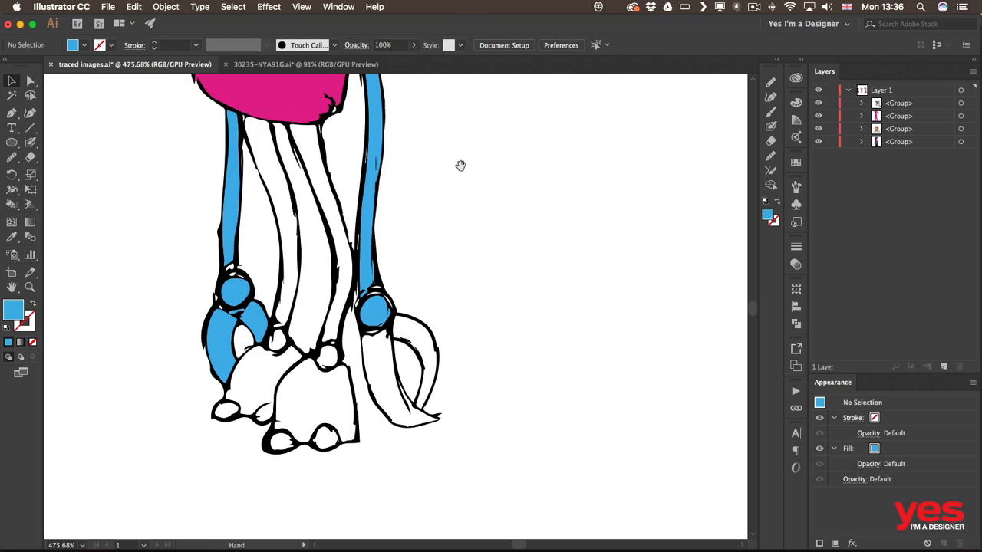
drag(461, 166, 500, 382)
drag(473, 183, 482, 349)
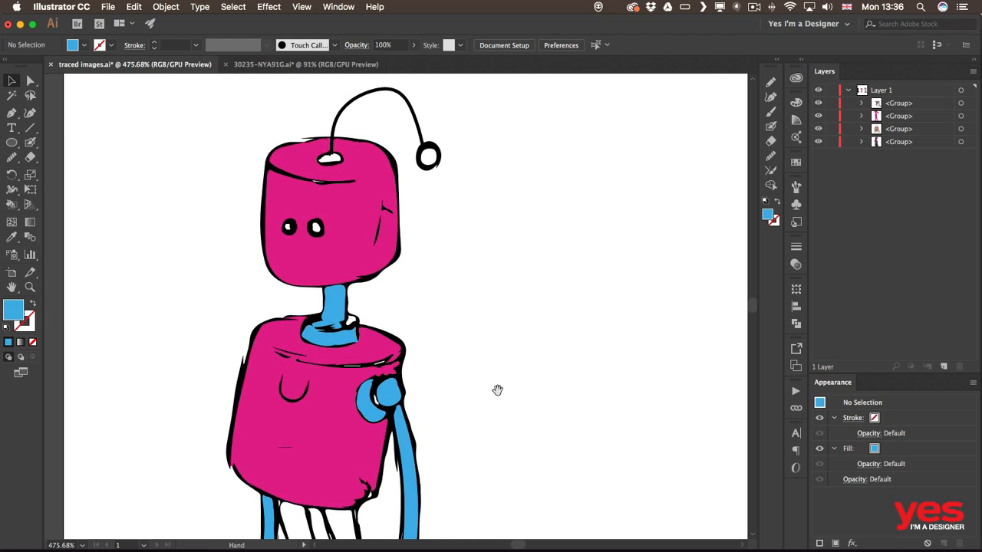
drag(498, 390, 507, 209)
drag(511, 314, 499, 210)
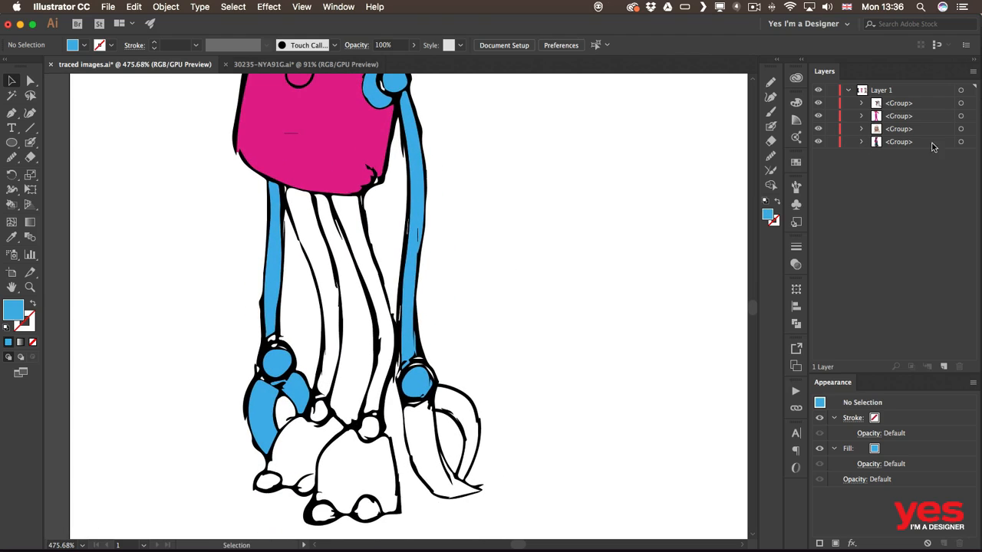
Step: Expand the robot's leg group in the Layers panel and select its six loose <Path> rows
click(414, 204)
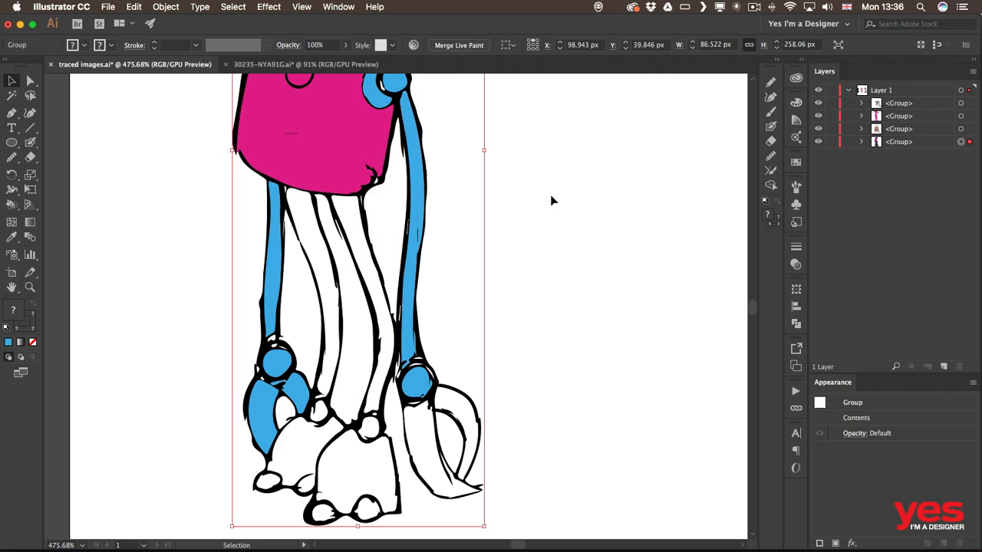
click(862, 142)
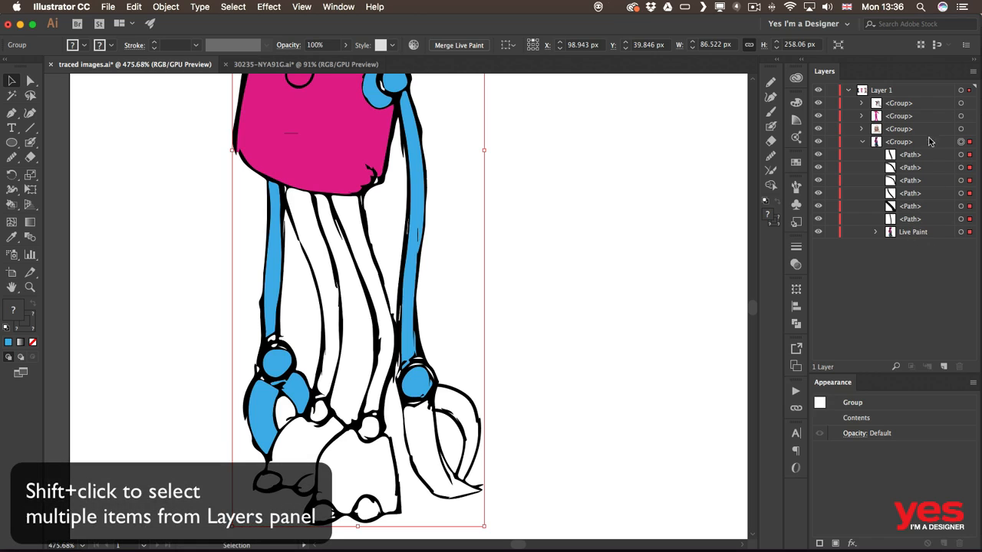
click(961, 155)
shift+click(961, 167)
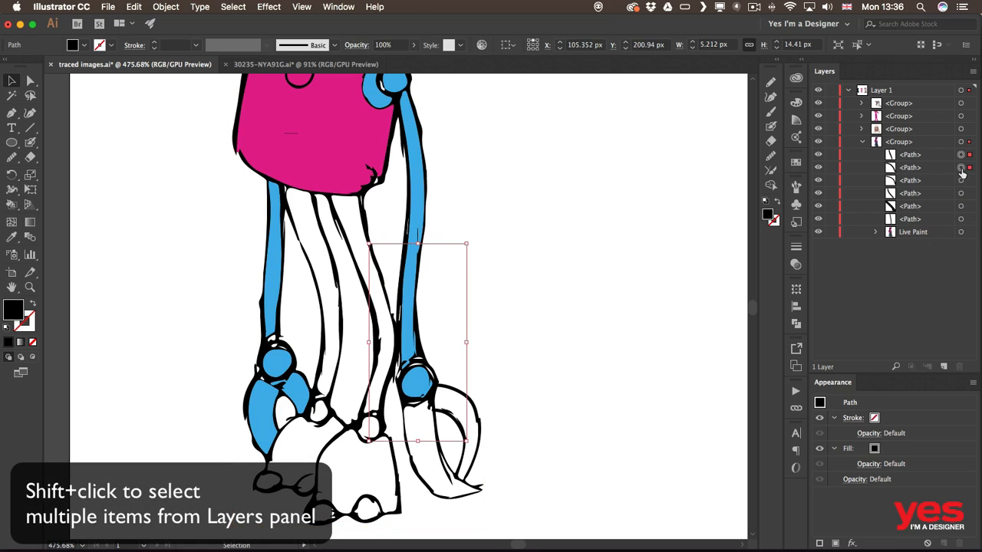
shift+click(960, 181)
shift+click(960, 193)
shift+click(961, 206)
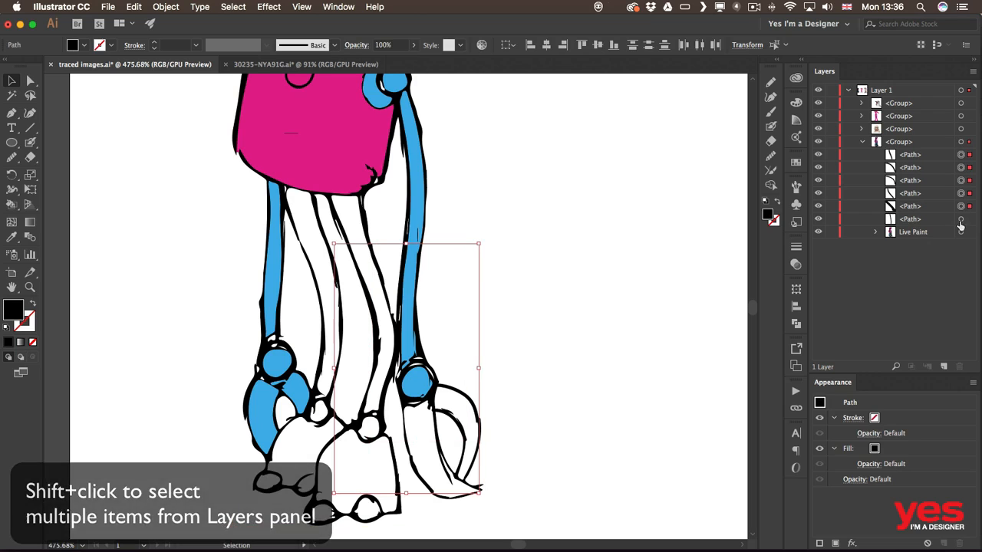
shift+click(960, 219)
Step: Move the six leg paths into the Live Paint group and reselect the merged robot
click(910, 220)
shift+click(925, 157)
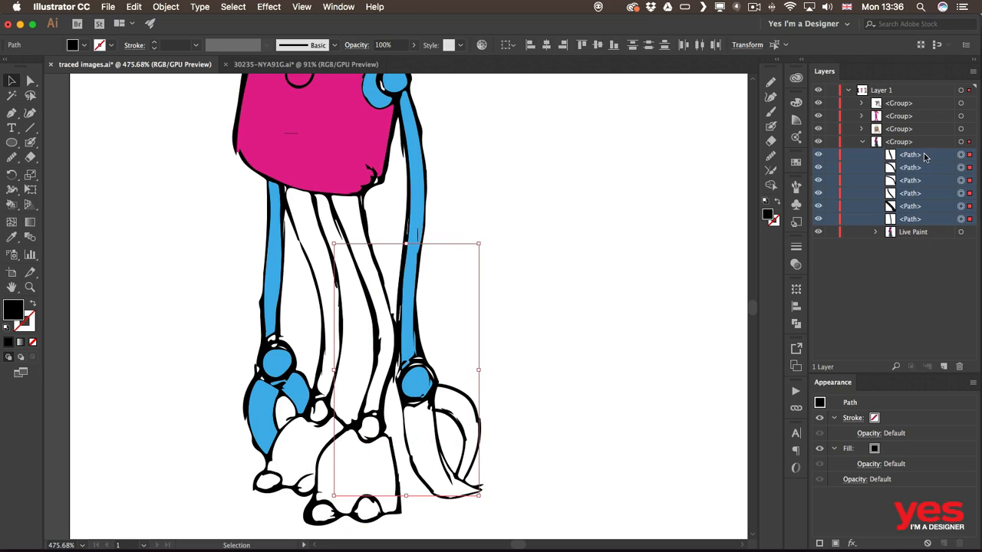
drag(924, 157, 928, 236)
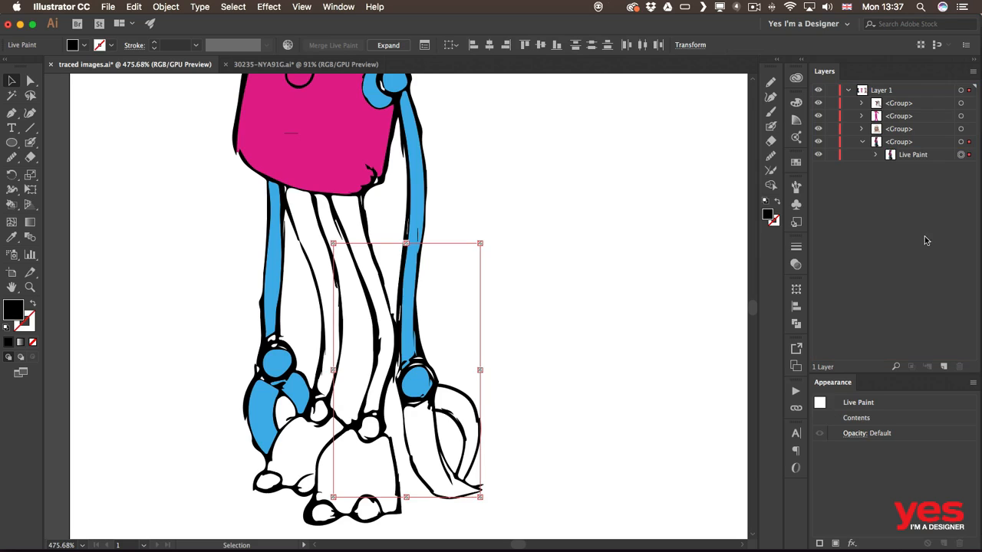
click(612, 225)
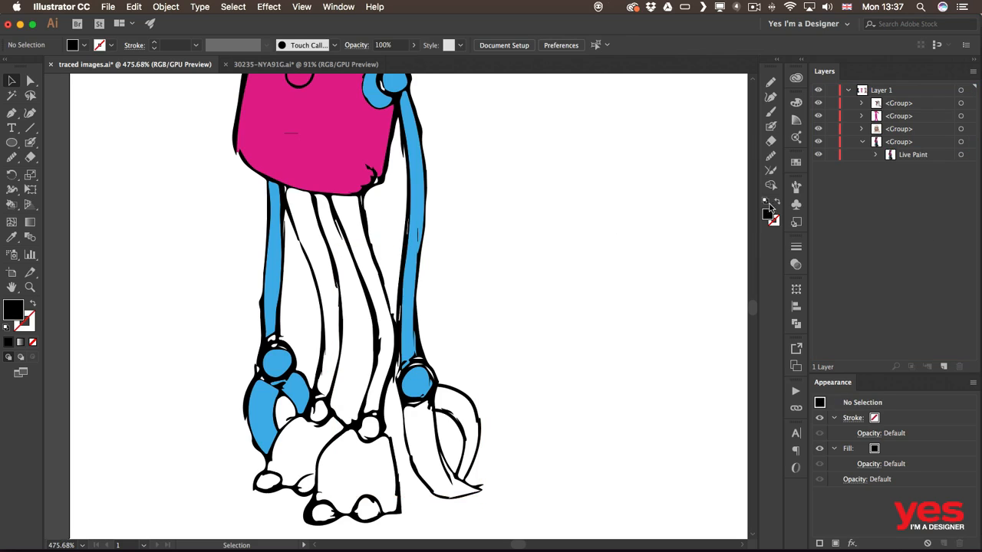
click(422, 261)
key(k)
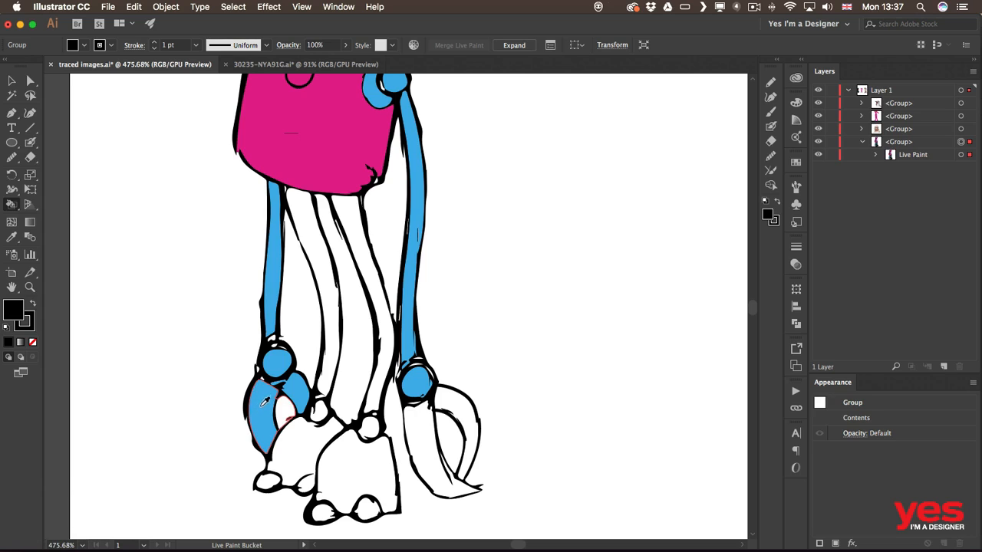
Step: Fill the foot's claw and the adjacent hook with the light blue
alt+click(265, 402)
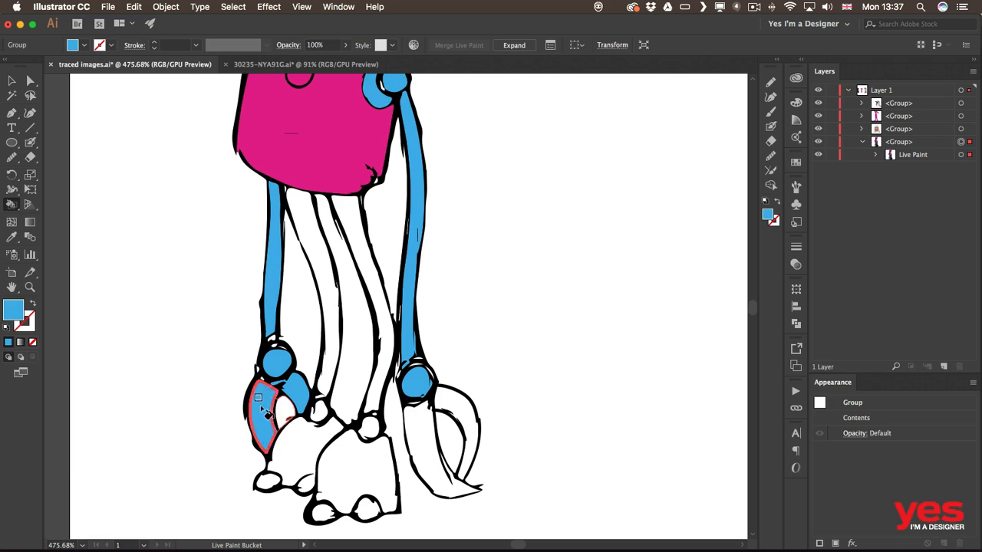
click(420, 431)
click(467, 426)
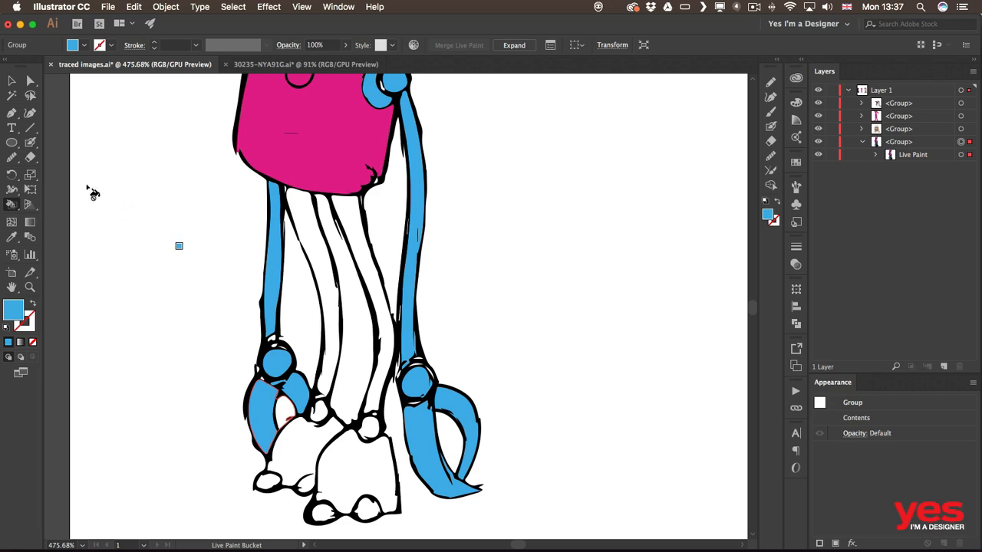
Step: Set the fill to purple-blue 4528E7 and paint both inner leg strands and both feet
shift+click(80, 46)
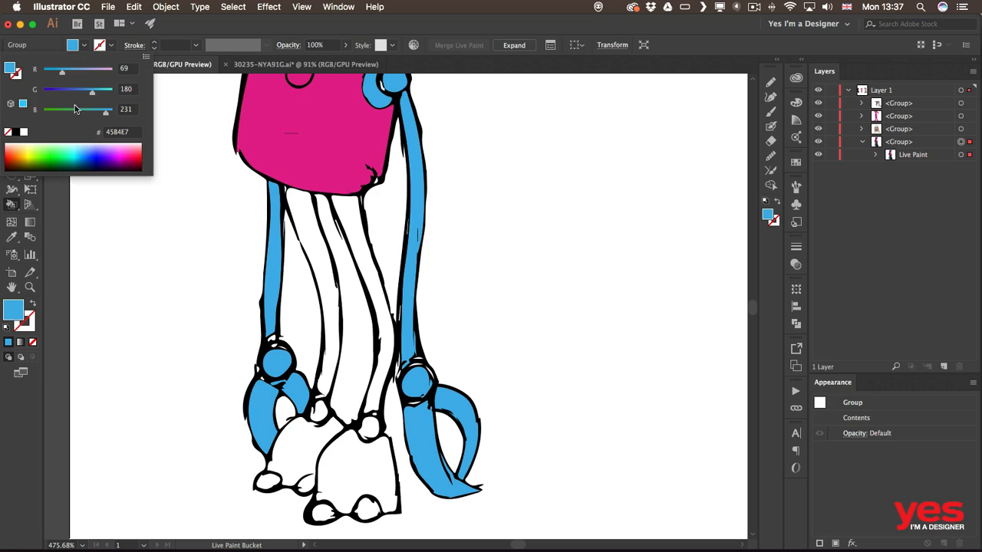
drag(61, 94, 56, 95)
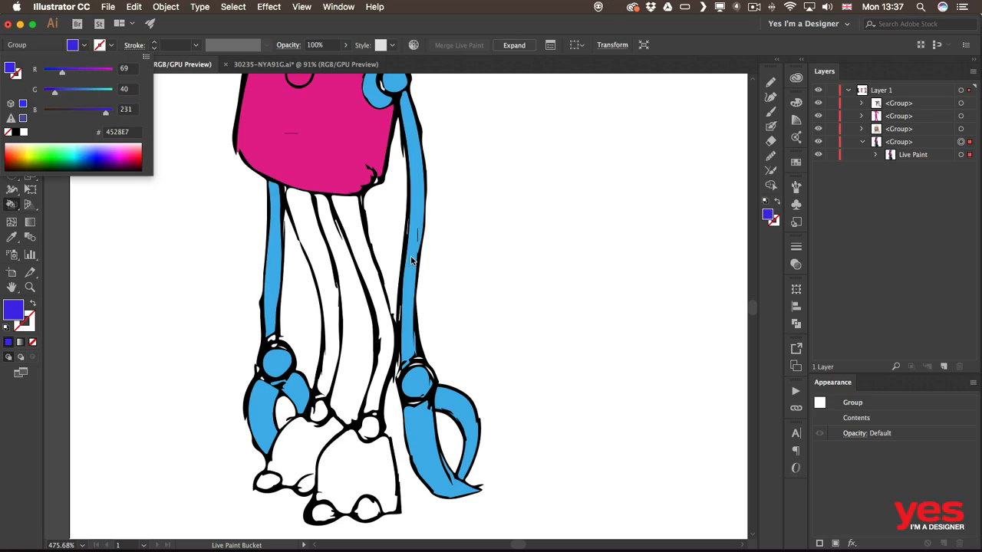
click(329, 274)
click(322, 274)
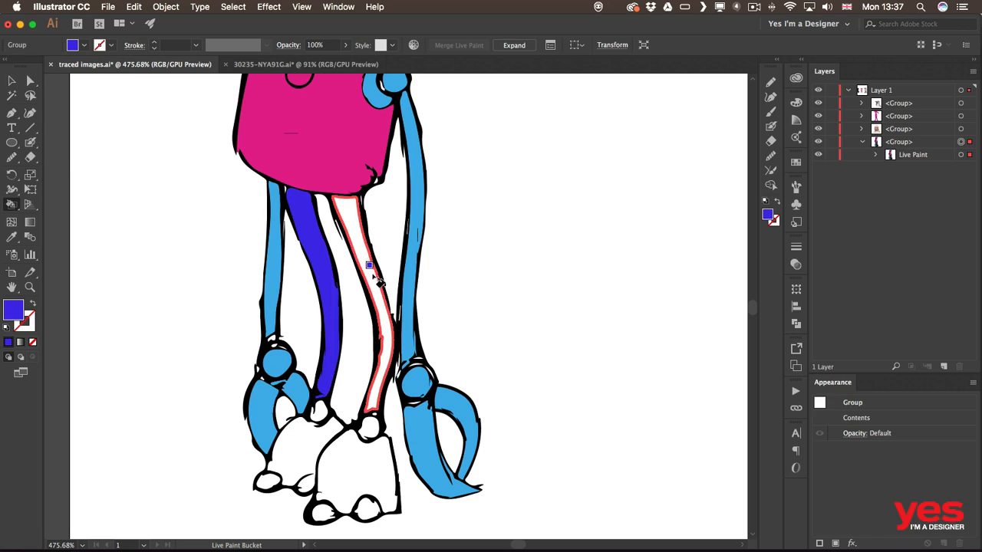
click(376, 281)
click(306, 443)
click(359, 477)
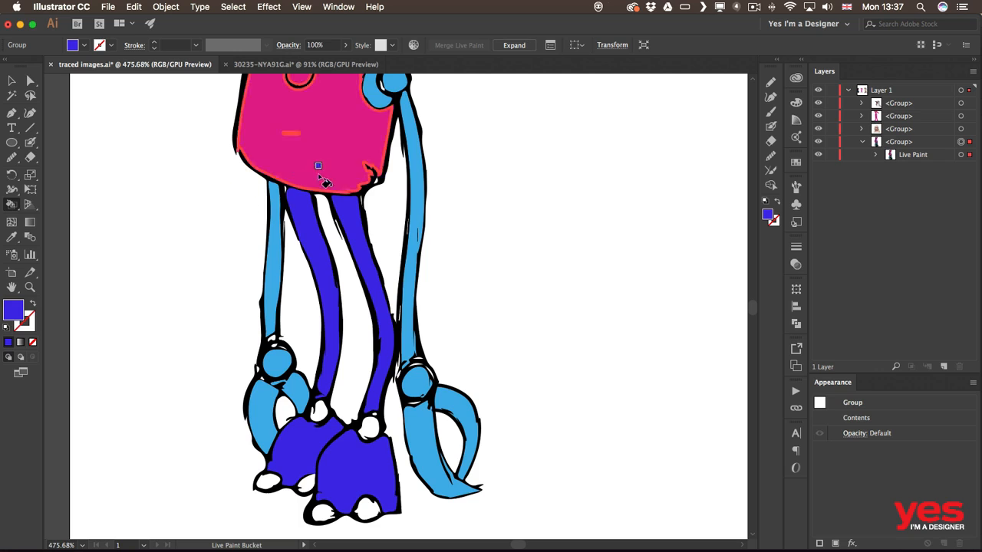
Step: Fill the toes on both feet and the small gap near the feet with the body's pink
scroll(342, 230, up, 3)
scroll(341, 230, left, 1)
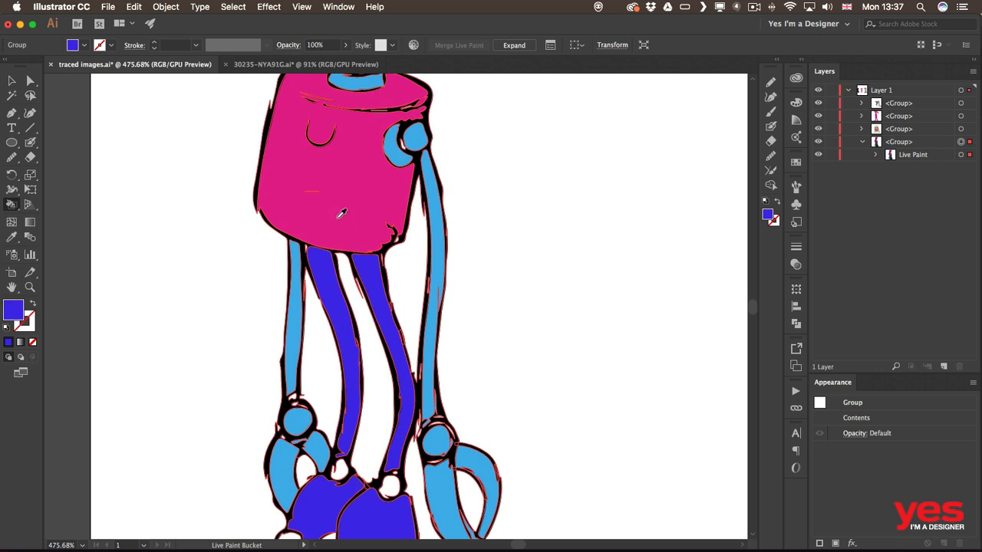
alt+click(349, 195)
scroll(324, 351, down, 5)
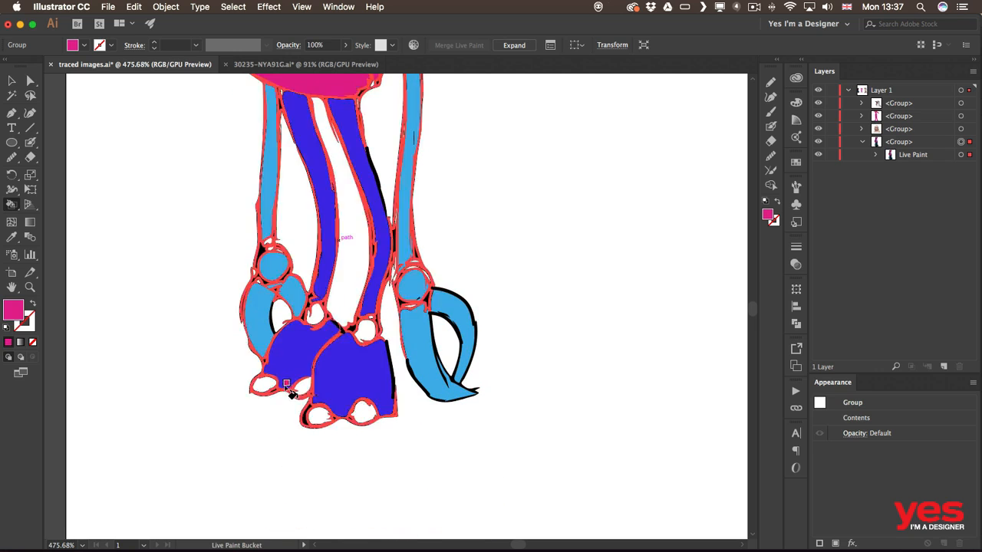
click(261, 383)
click(299, 393)
click(318, 414)
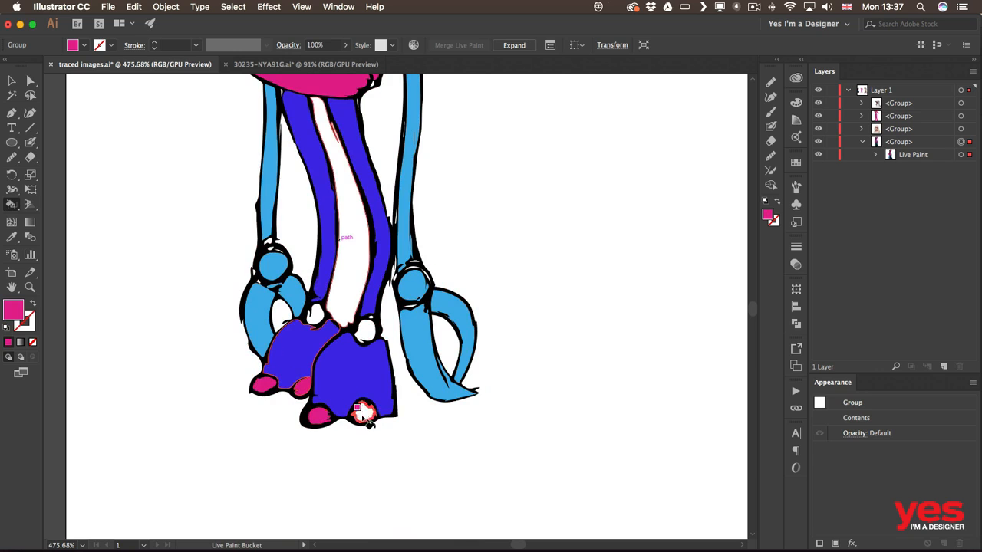
click(367, 417)
click(364, 330)
click(318, 314)
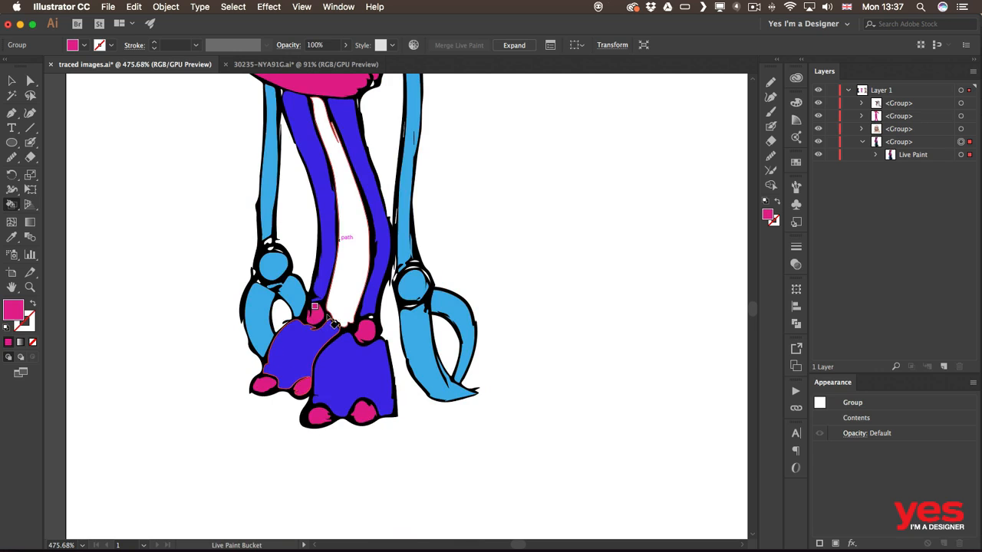
Step: Paint both eyes light blue and the antenna ball and head spot purple-blue
scroll(399, 318, up, 10)
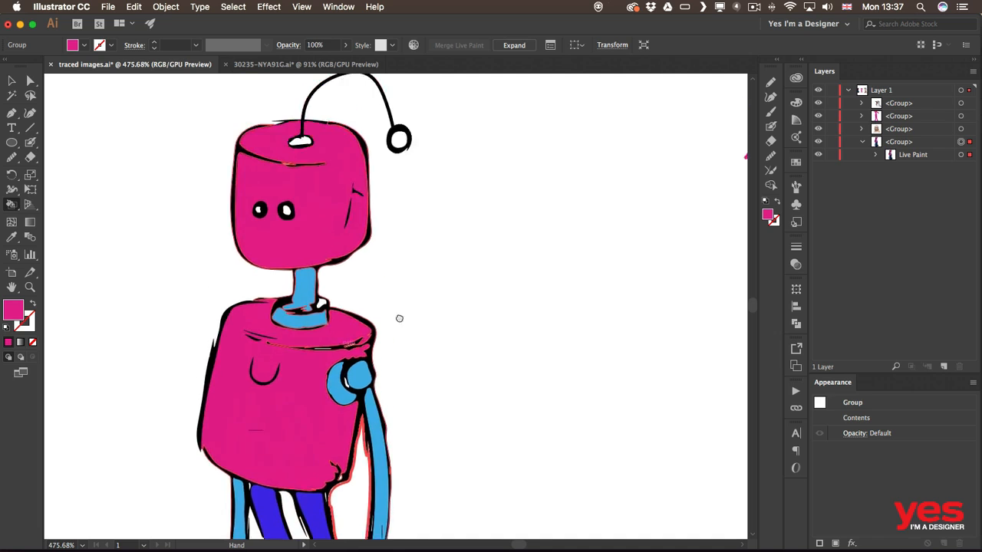
drag(398, 319, 403, 343)
alt+click(336, 413)
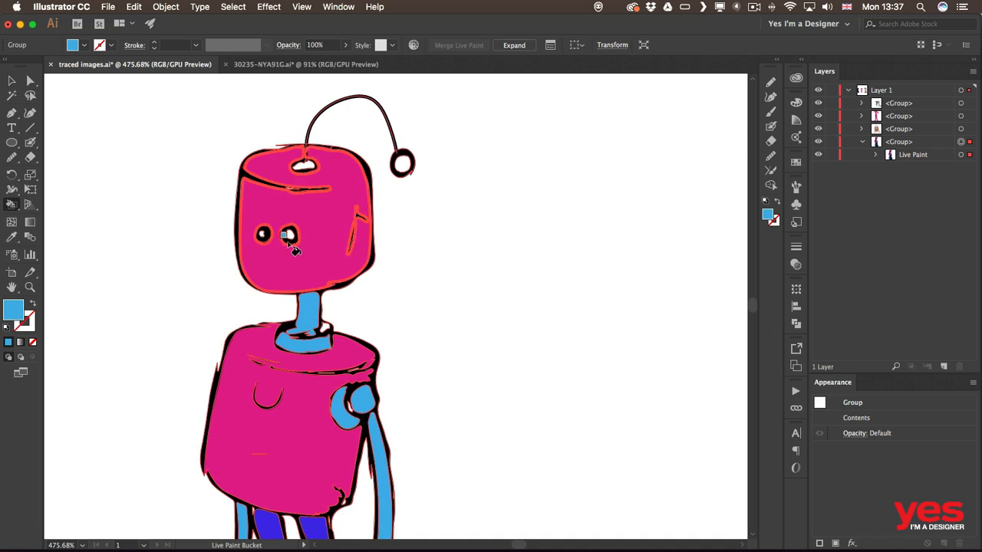
click(288, 237)
click(264, 237)
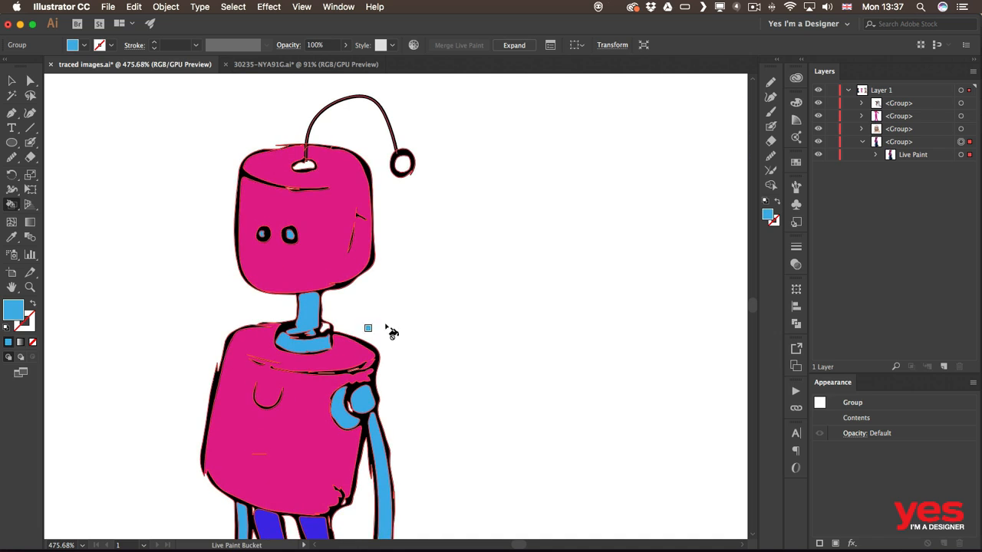
alt+click(276, 508)
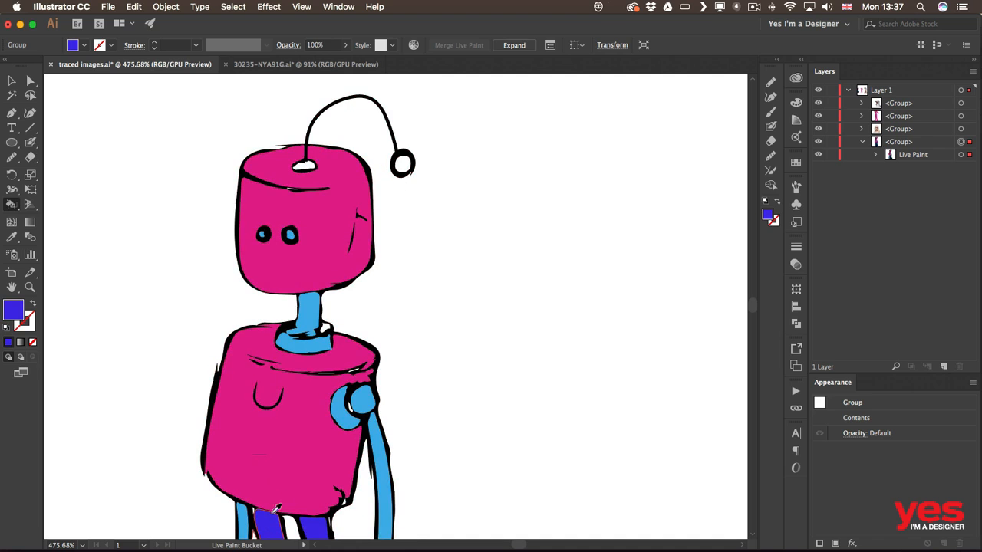
click(403, 163)
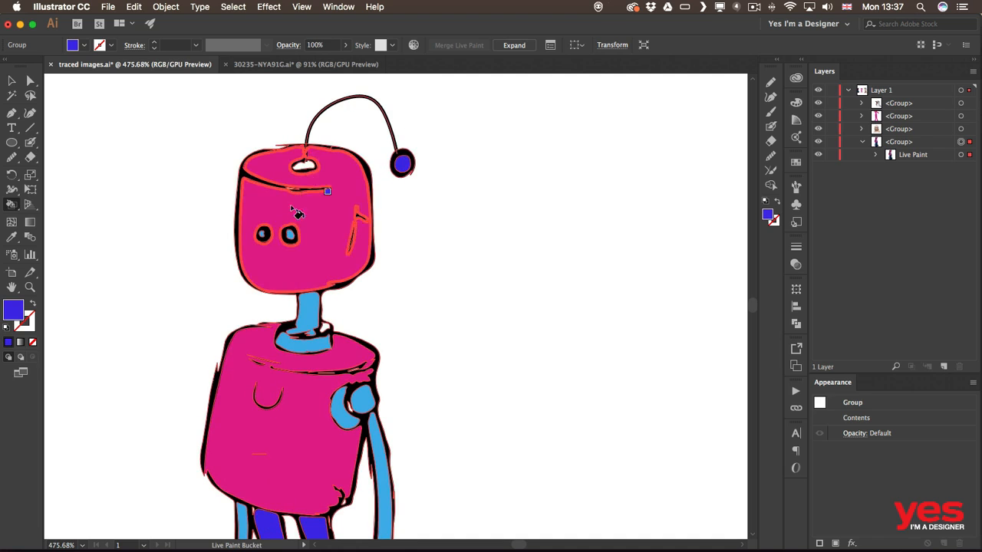
click(305, 166)
key(v)
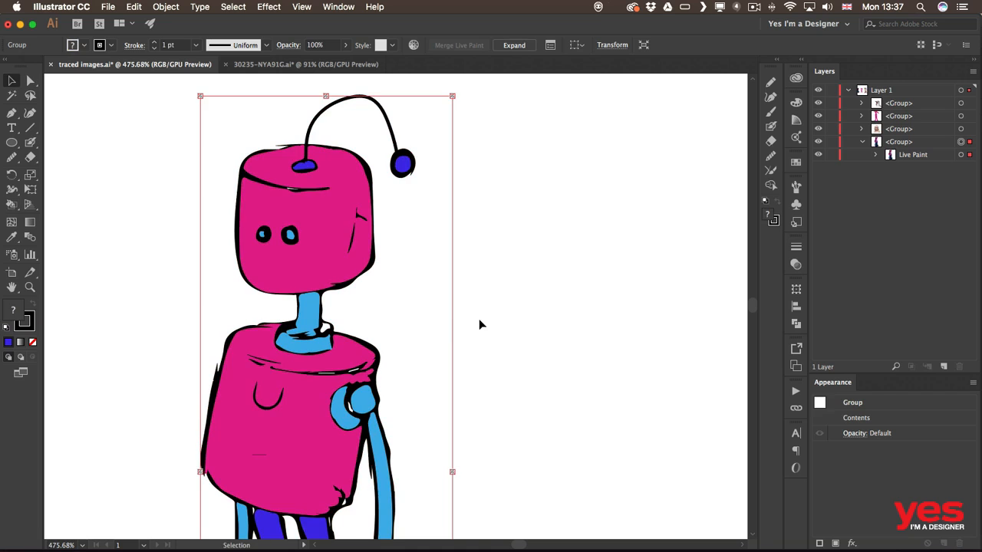
click(482, 311)
Step: Zoom out and back in to inspect the coloured robot, then marquee-select the whole robot
key(super+minus)
key(super+0)
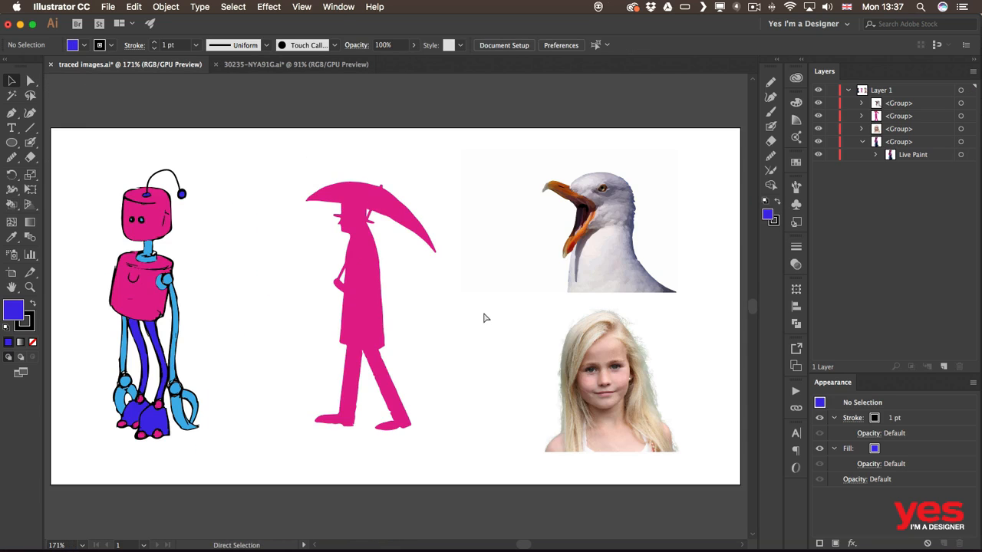
key(space)
drag(251, 290, 369, 315)
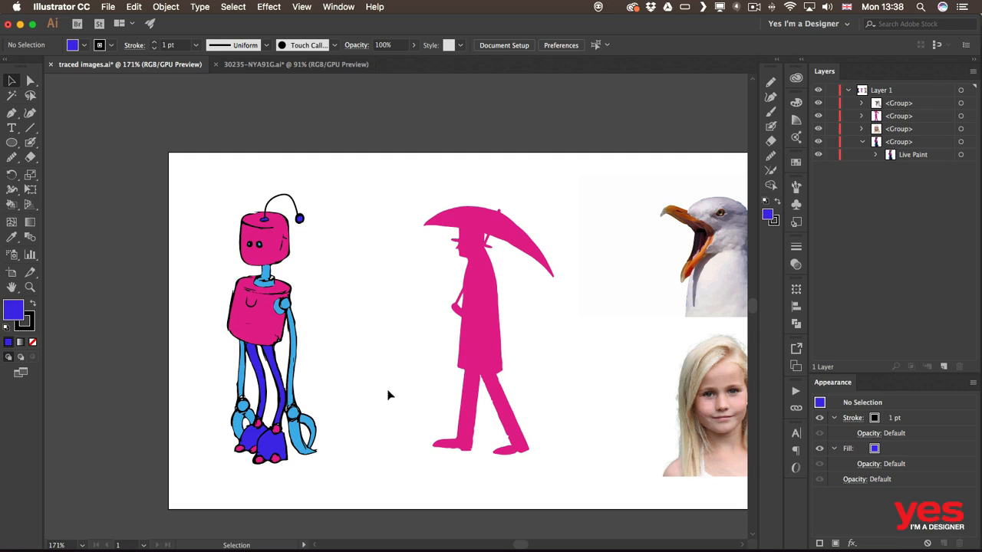
key(super+equal)
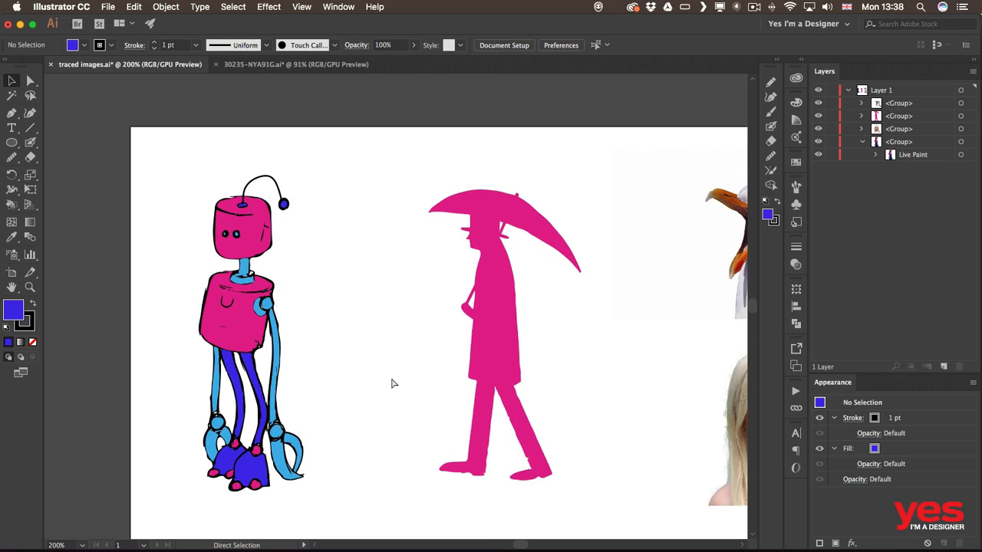
key(super+equal)
scroll(305, 305, left, 5)
scroll(304, 305, up, 2)
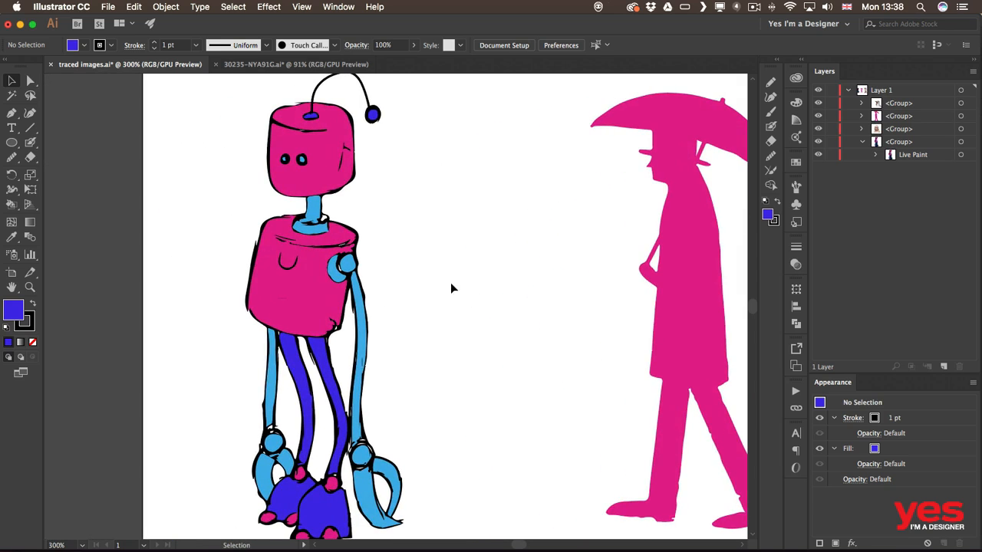
key(super+minus)
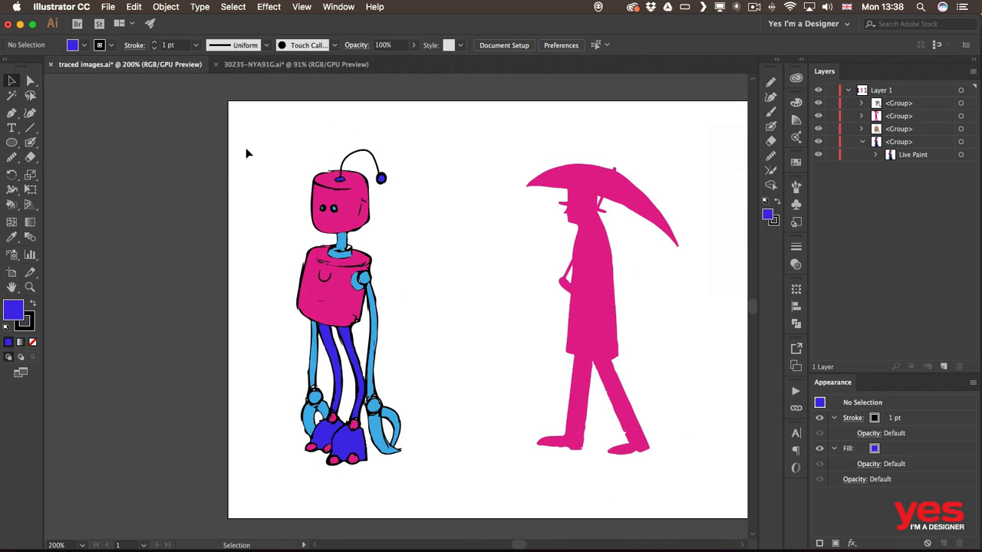
drag(257, 130, 473, 484)
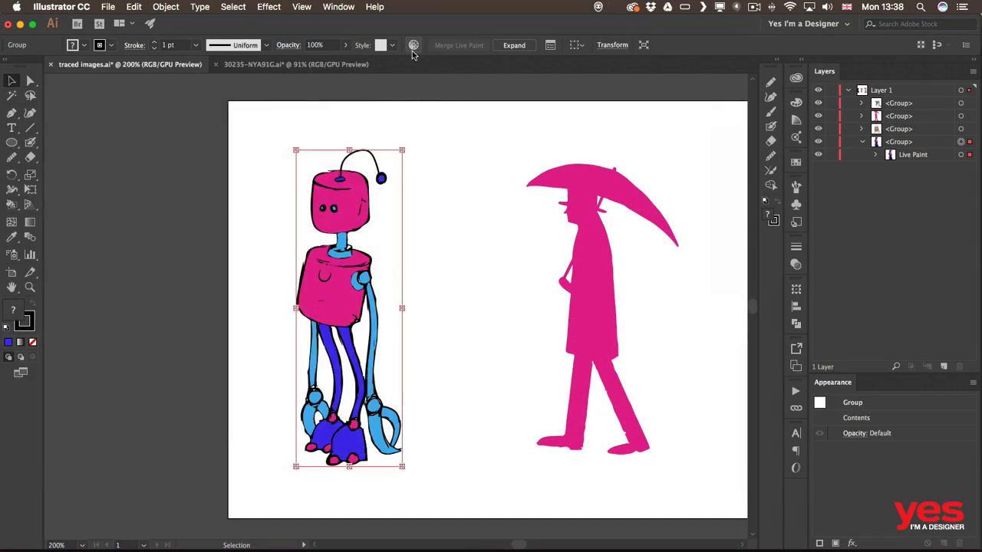
Step: In Recolor Artwork's Edit wheel, drag individual colour markers for the robot's limbs, legs and body
click(413, 45)
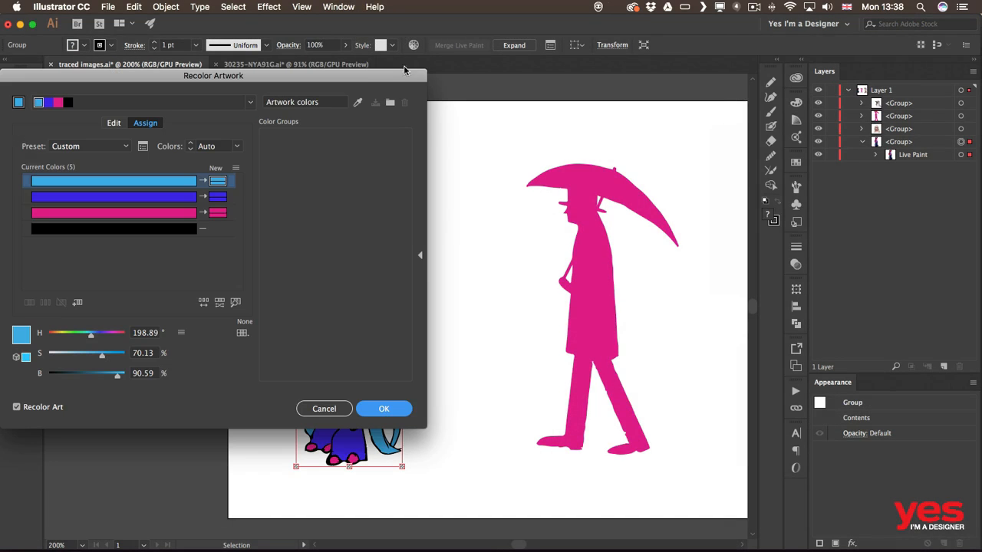
drag(377, 82, 796, 120)
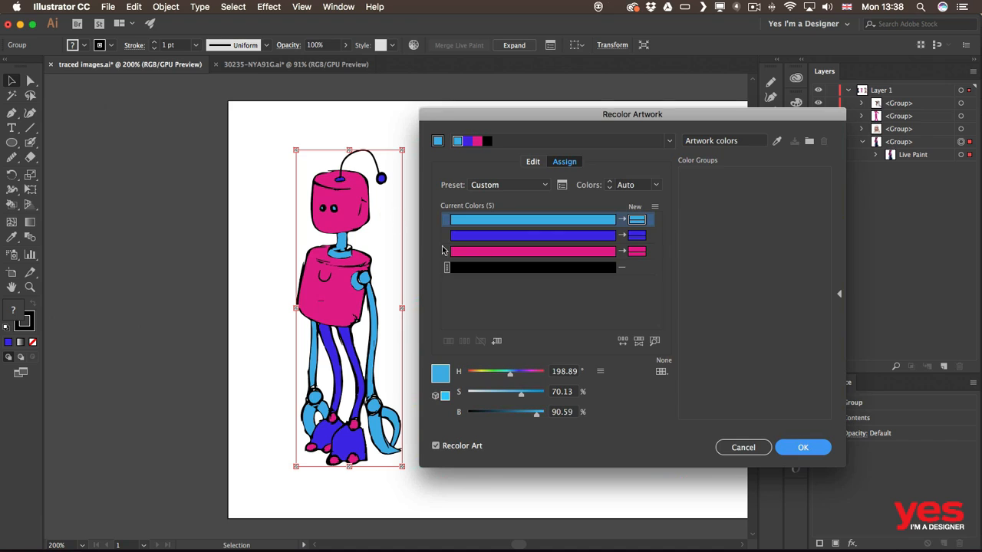
click(533, 162)
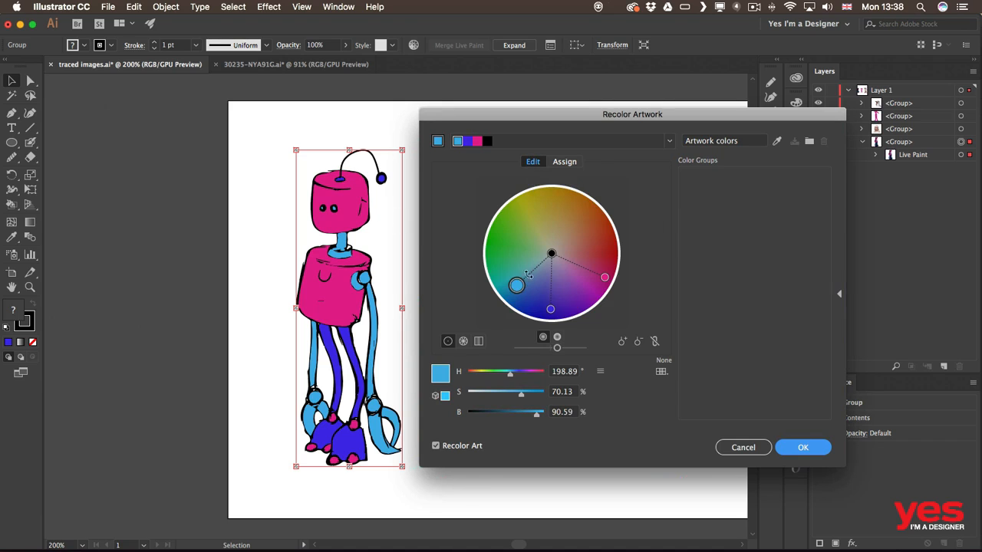
drag(517, 285, 511, 254)
click(550, 309)
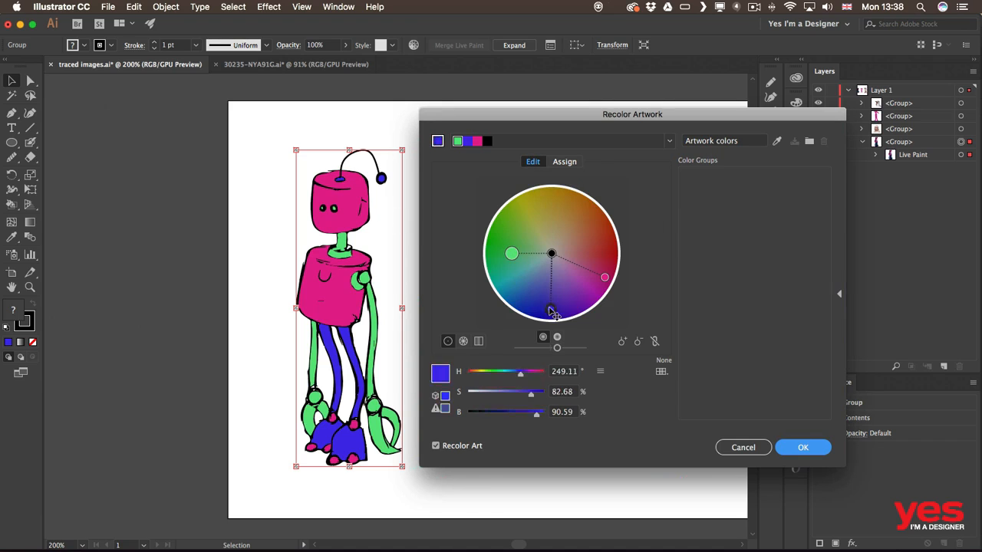
drag(550, 309, 513, 274)
mouse_move(605, 278)
mouse_down()
mouse_move(517, 254)
mouse_move(525, 237)
mouse_move(539, 288)
mouse_up()
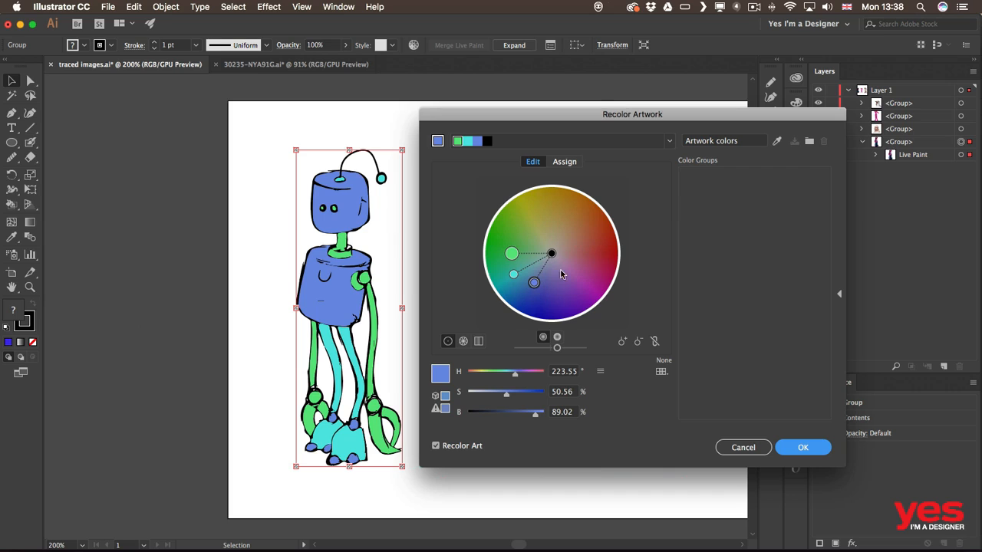
Step: Link the harmony colours, rotate them to orange and red, and adjust brightness
click(654, 345)
mouse_move(534, 284)
mouse_down()
mouse_move(521, 264)
mouse_move(558, 299)
mouse_move(587, 290)
mouse_move(600, 267)
mouse_move(592, 254)
mouse_up()
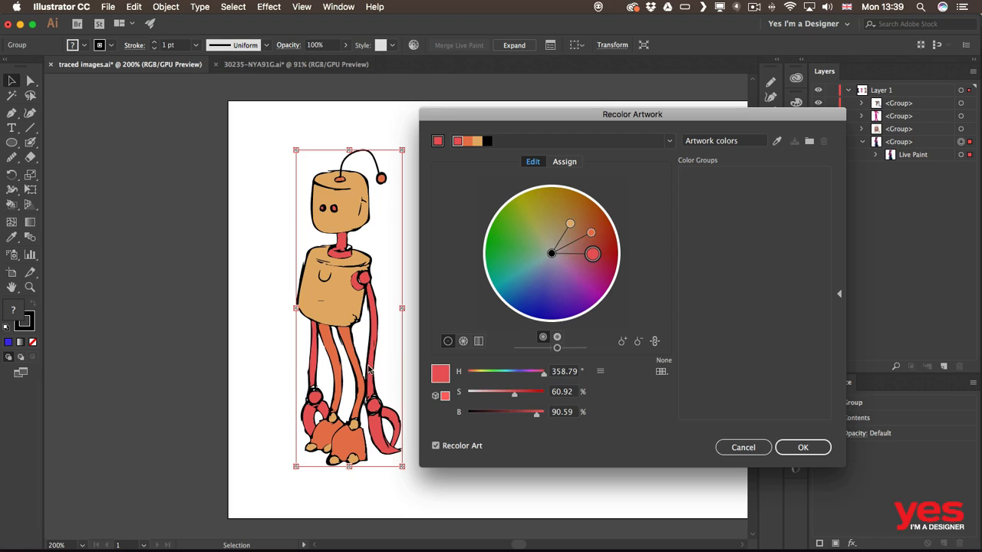
mouse_move(557, 354)
mouse_down()
mouse_move(547, 351)
mouse_move(569, 350)
mouse_up()
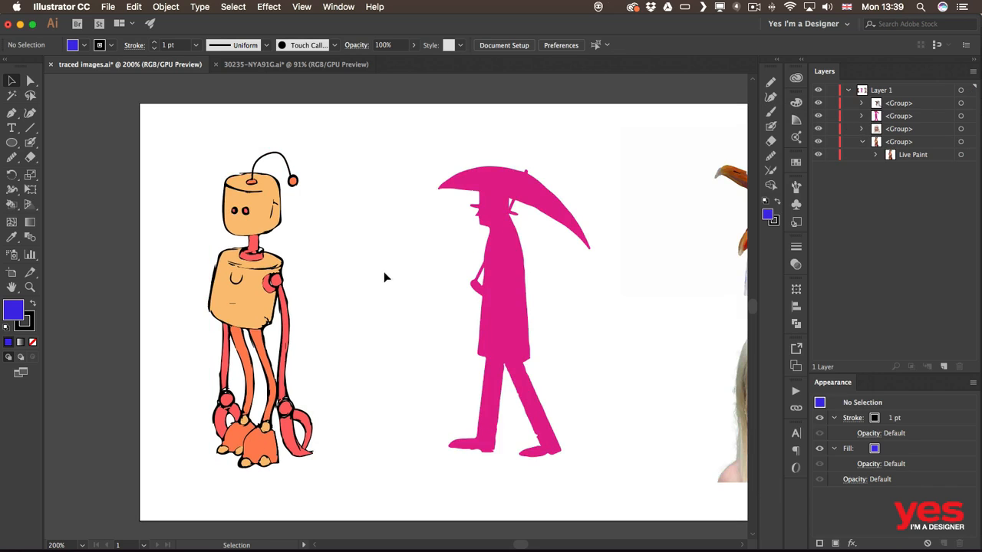
drag(629, 259, 381, 294)
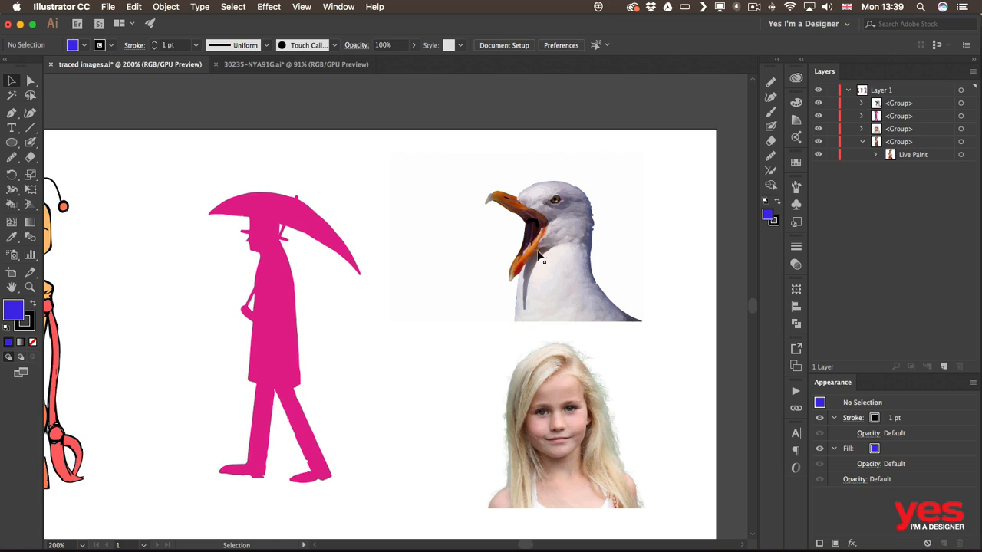
Step: Select the traced seagull and rotate its linked Recolor Artwork colours so the beak turns blue
click(394, 296)
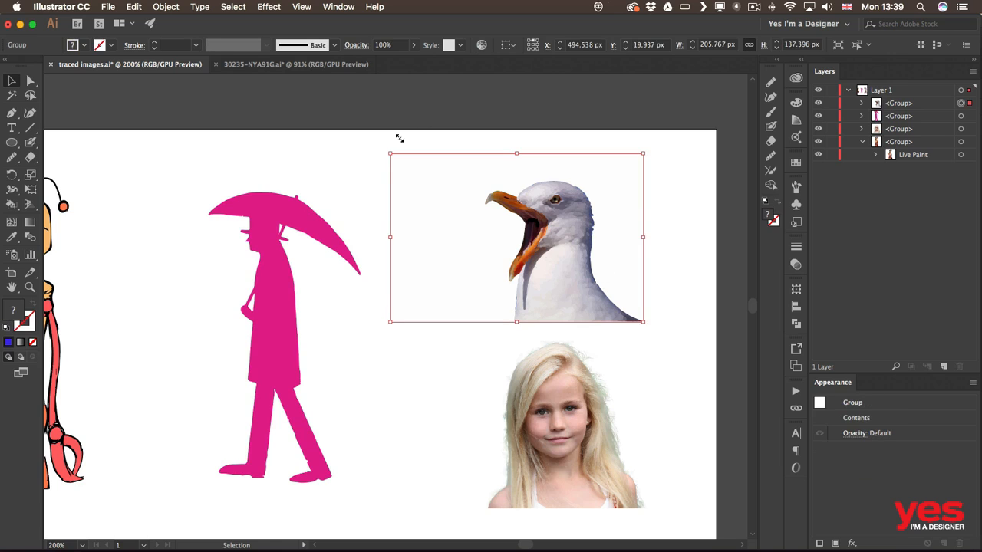
click(482, 46)
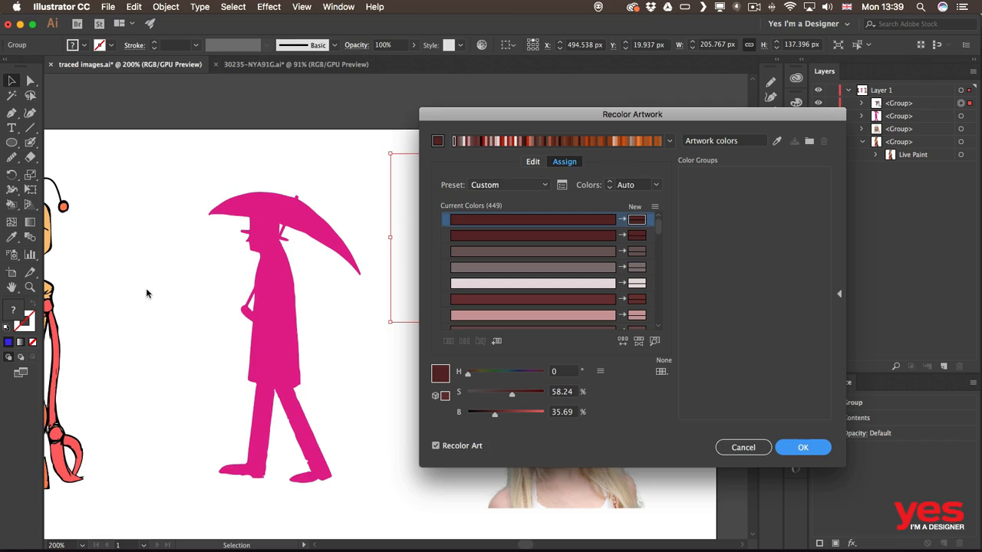
click(534, 164)
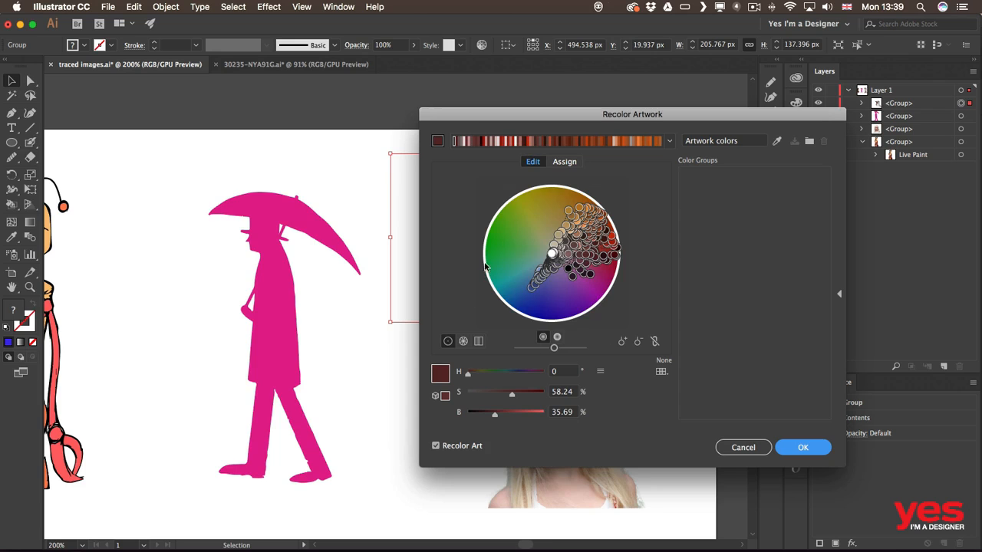
drag(628, 124, 253, 121)
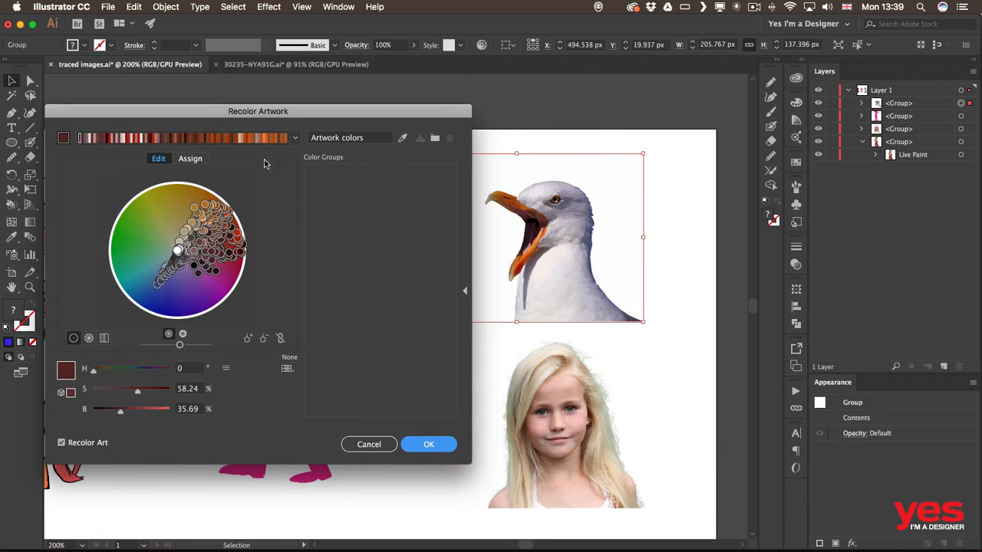
click(281, 340)
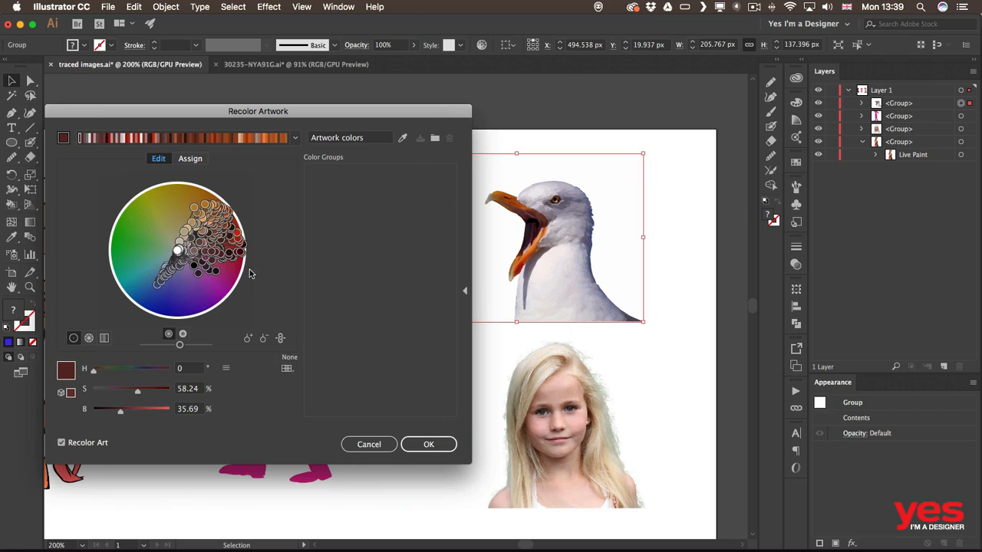
mouse_move(237, 250)
mouse_down()
mouse_move(242, 277)
mouse_move(229, 294)
mouse_move(170, 318)
mouse_move(119, 271)
mouse_move(129, 257)
mouse_up()
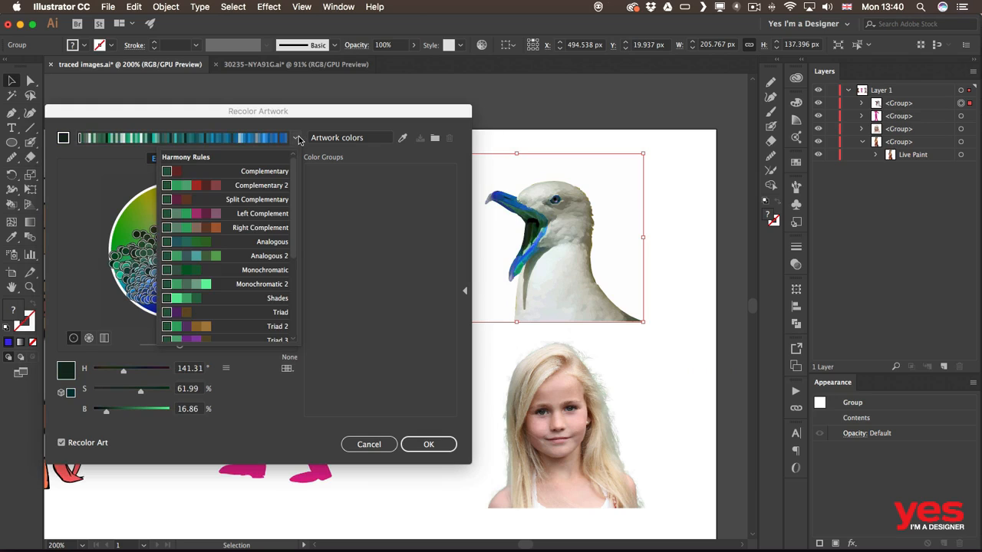
Step: Try Monochromatic and Monochromatic 2 harmonies, then apply Compound 1 to the seagull
click(296, 138)
click(249, 270)
click(292, 139)
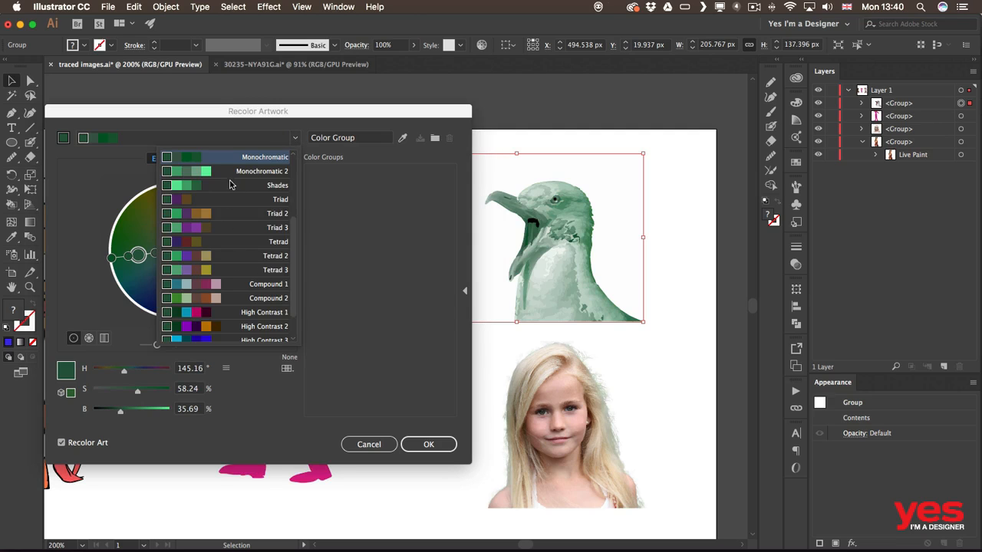
click(223, 173)
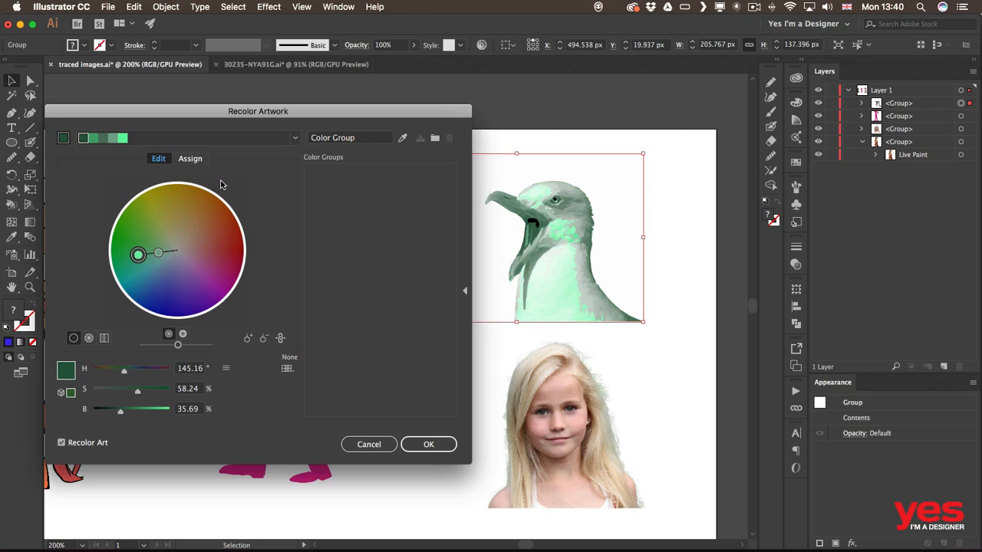
click(294, 138)
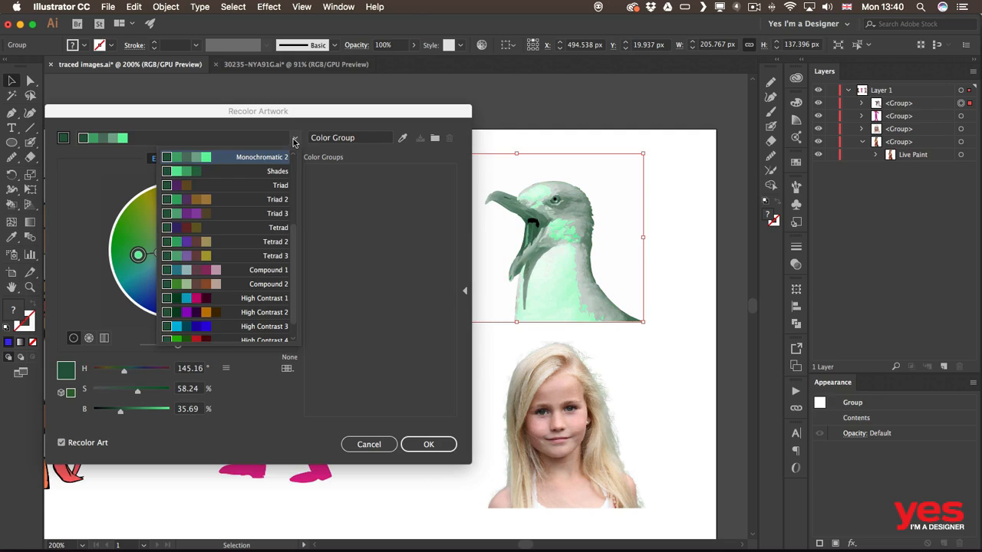
click(240, 275)
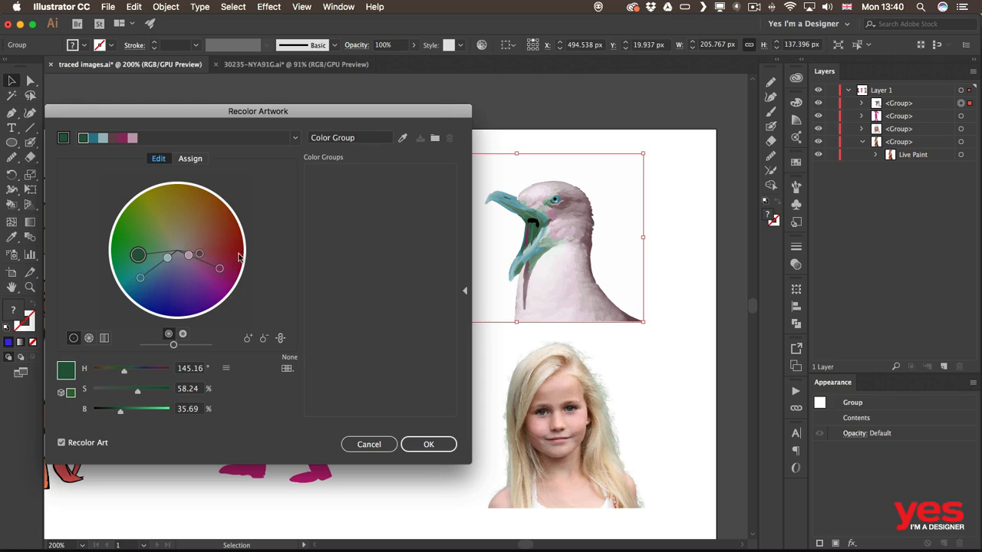